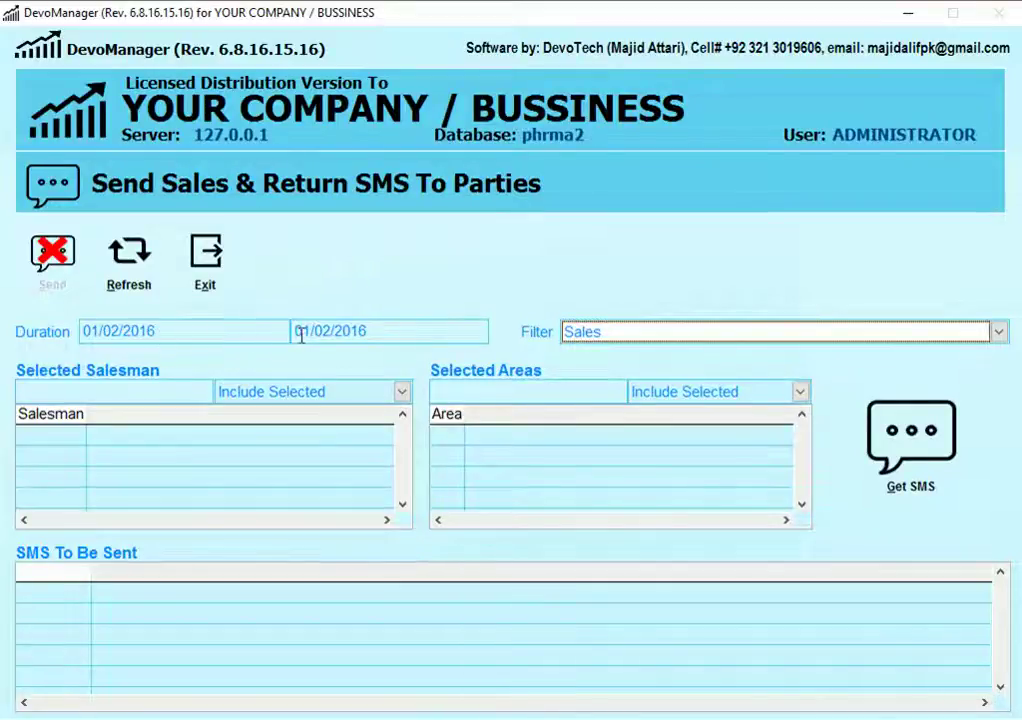
# Try the transaction filter with Credit Notes and with Sales, Sales Returns & Credit Notes
pyautogui.click(592, 338)
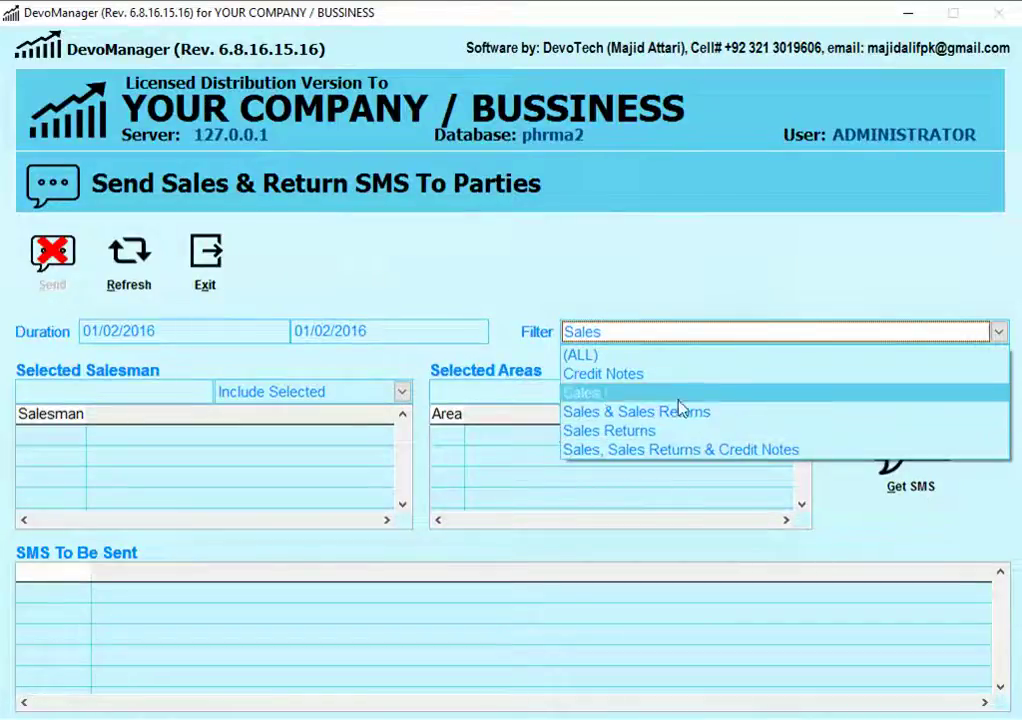
pyautogui.click(638, 376)
pyautogui.click(634, 337)
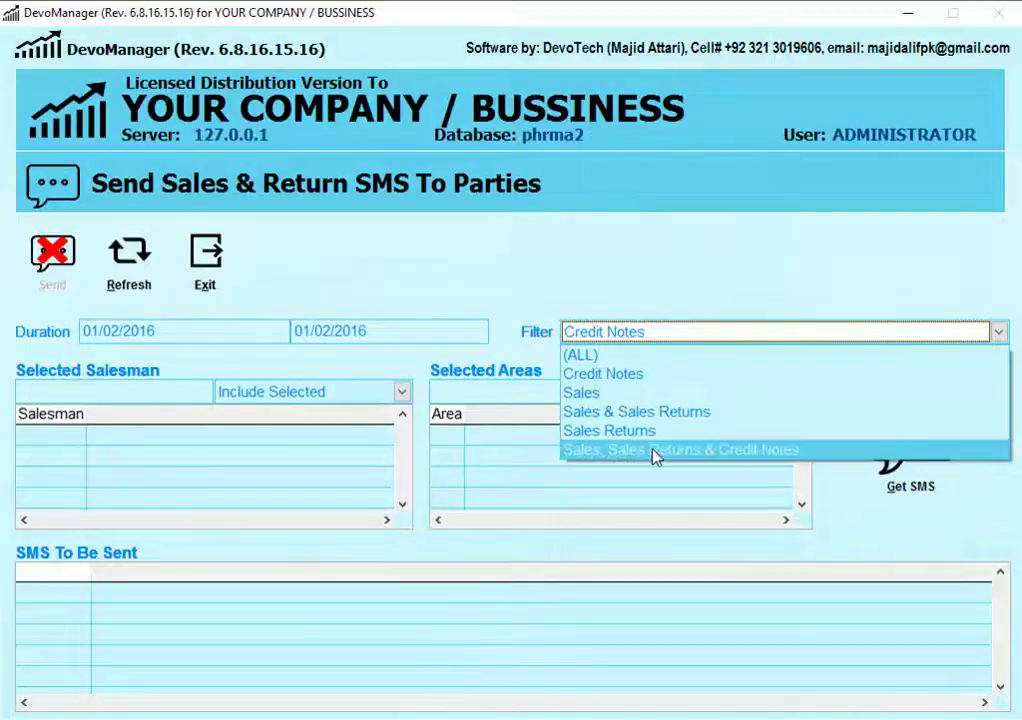
pyautogui.click(762, 451)
# Set the transaction filter to Sales
pyautogui.click(680, 333)
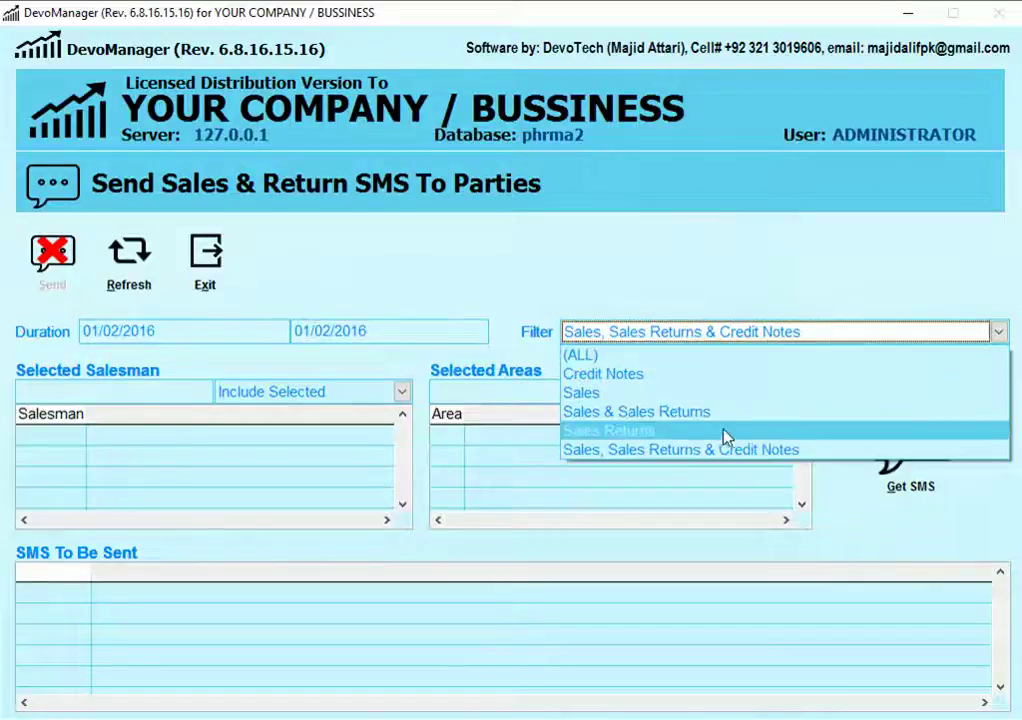
pyautogui.click(674, 332)
pyautogui.click(664, 334)
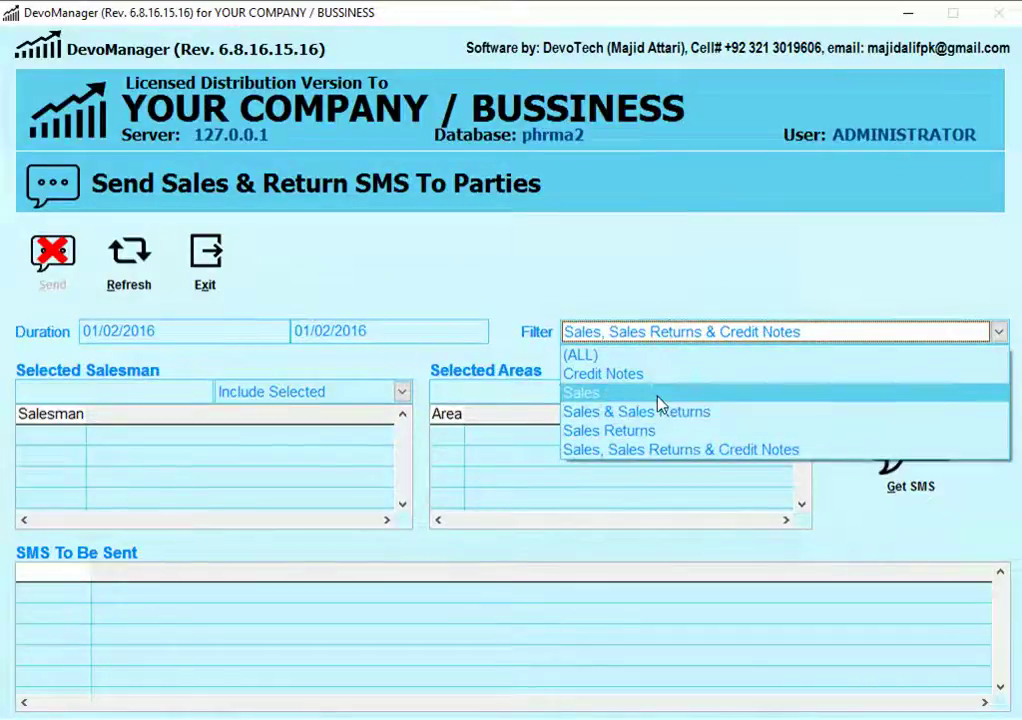
pyautogui.click(605, 394)
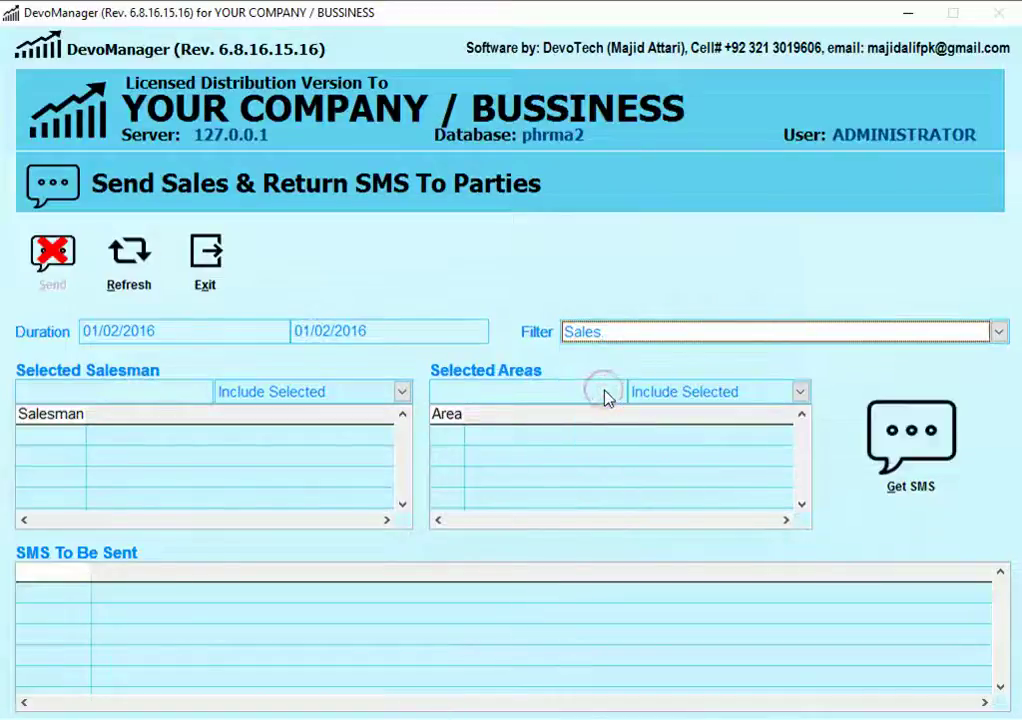
# Add the first salesman whose name starts with A to the selected salesmen, and remove that entry again
pyautogui.press('Tab')
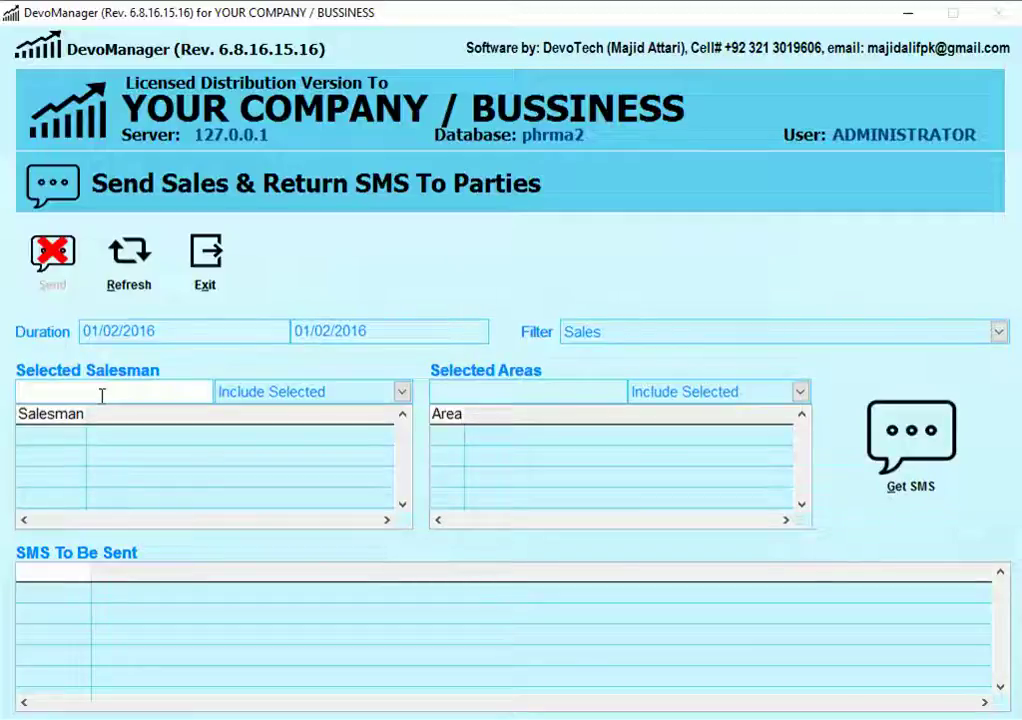
pyautogui.write('A')
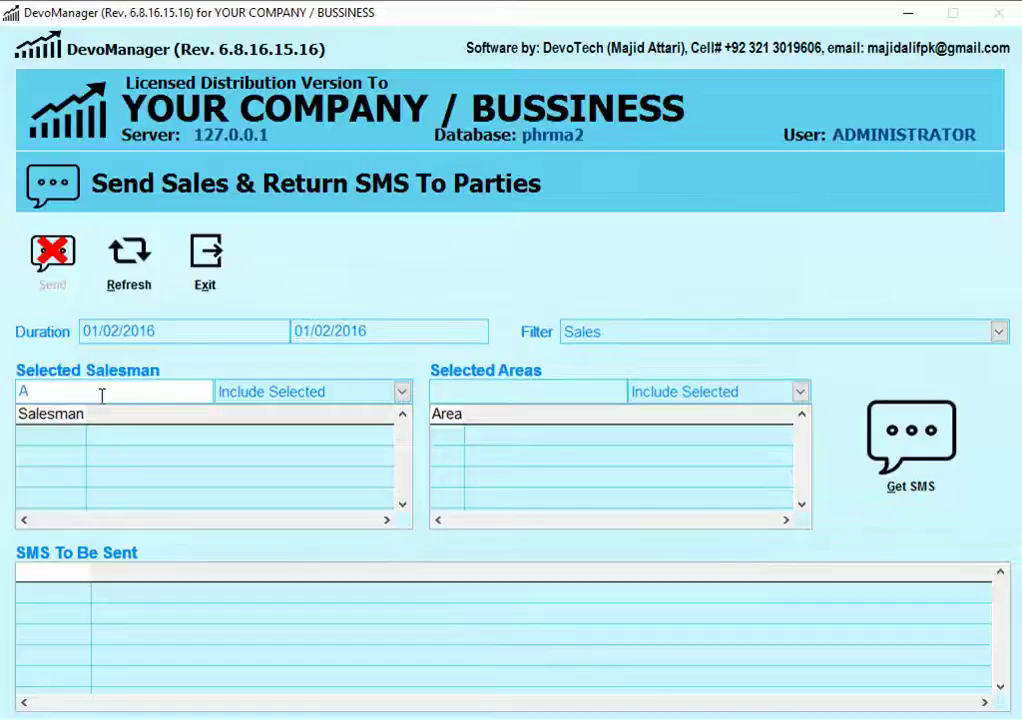
pyautogui.press('Down')
pyautogui.press('Return')
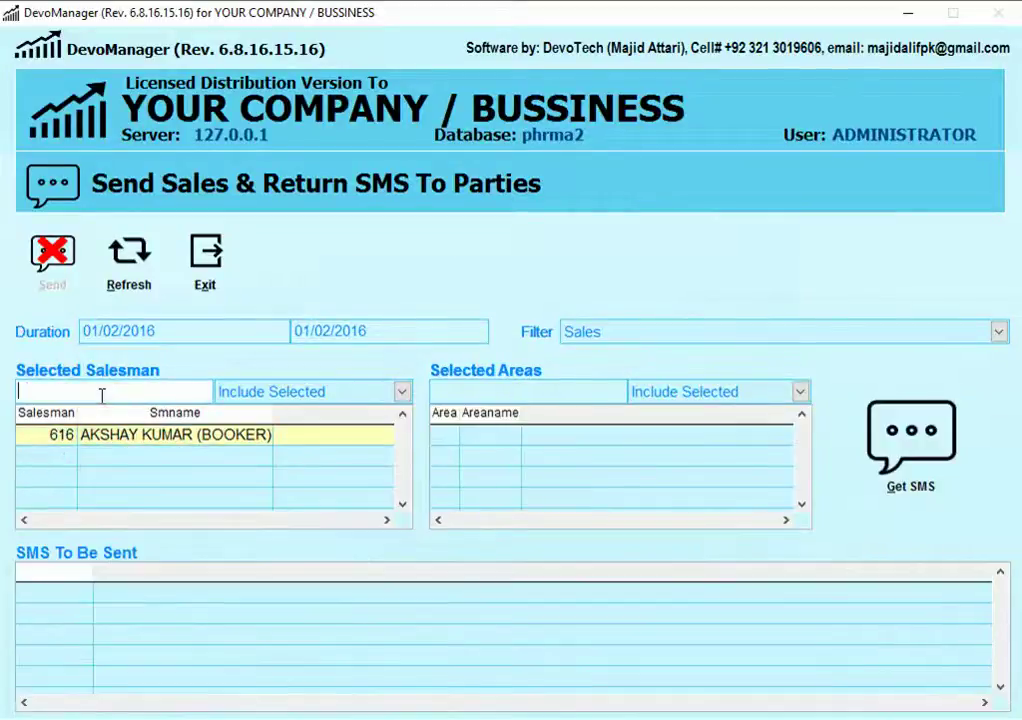
pyautogui.doubleClick(205, 445)
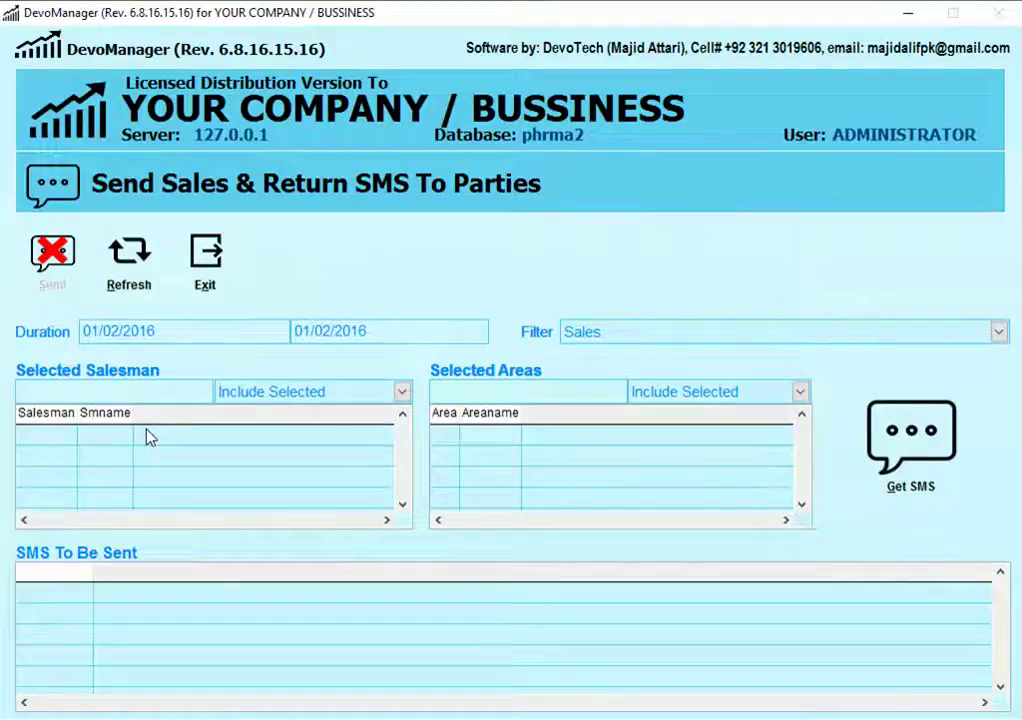
# Add the area GHOTKI-1 to the selected areas
pyautogui.click(435, 391)
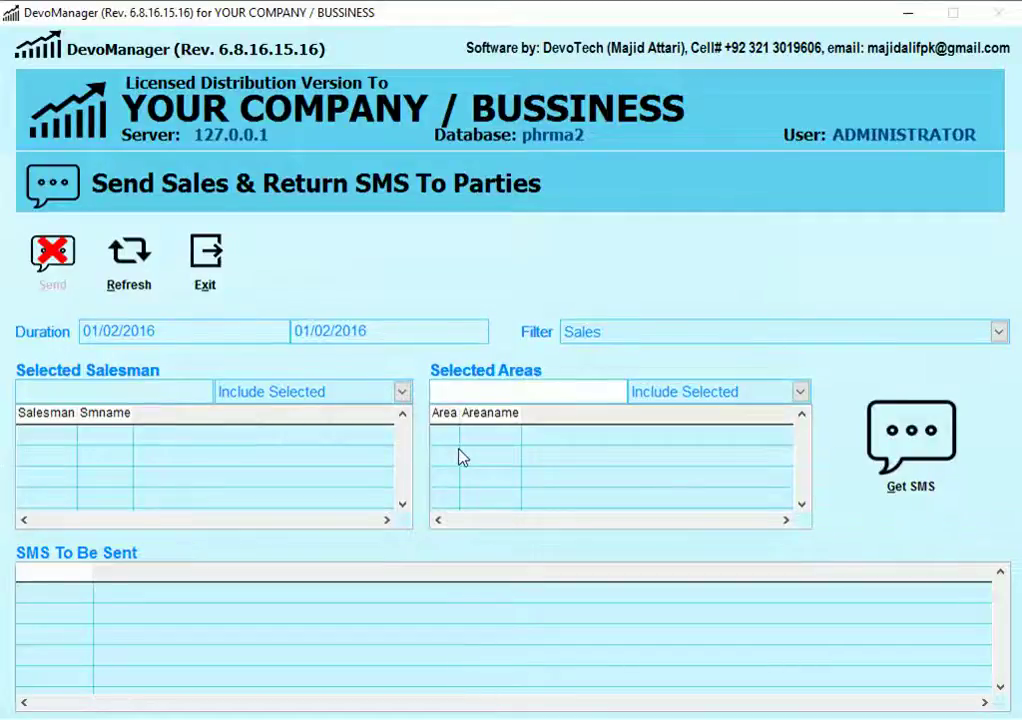
pyautogui.write('GHO')
pyautogui.press('Return')
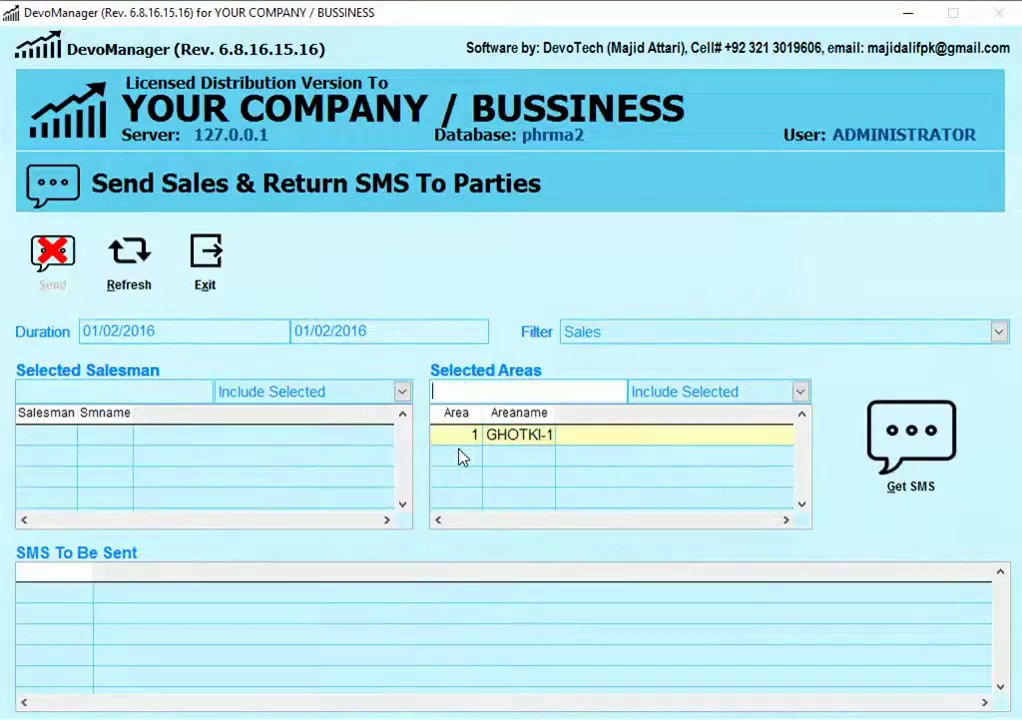
# Retrieve the SMS records for the chosen duration, filter and area, and dismiss the discarded-transactions notice
pyautogui.click(128, 331)
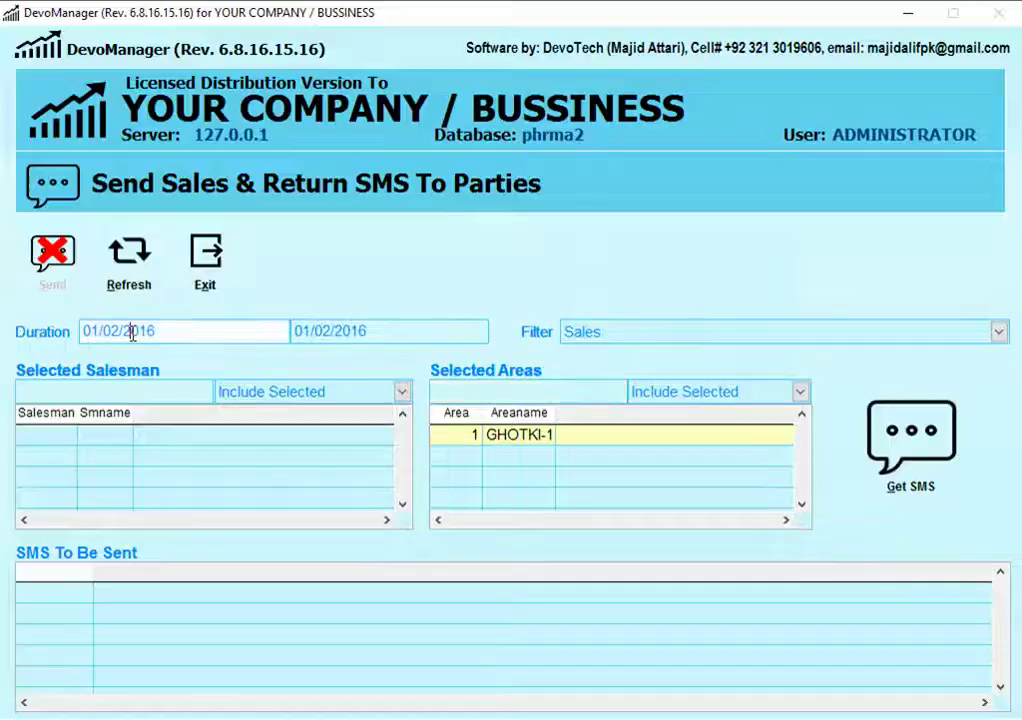
pyautogui.click(314, 331)
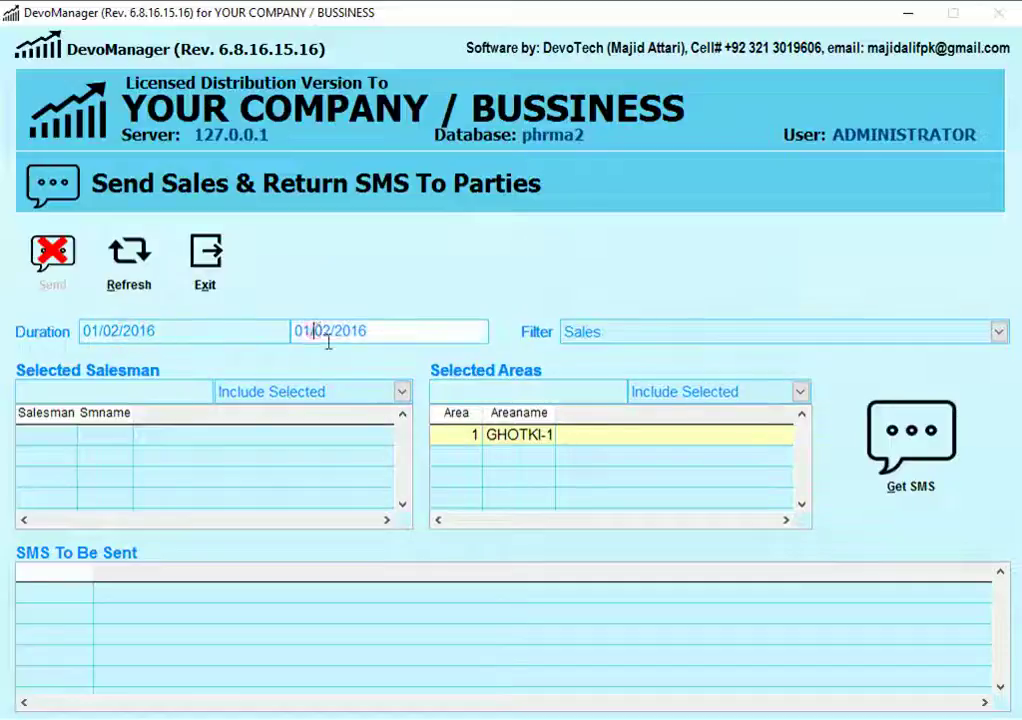
pyautogui.click(585, 341)
pyautogui.click(586, 341)
pyautogui.click(589, 337)
pyautogui.click(590, 341)
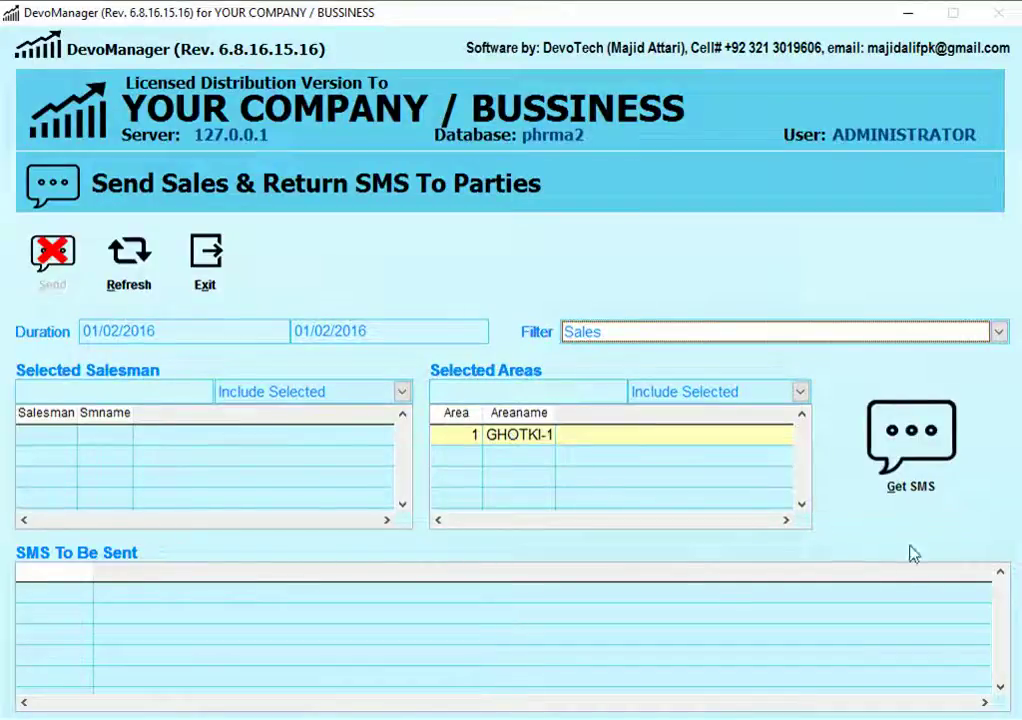
pyautogui.click(916, 470)
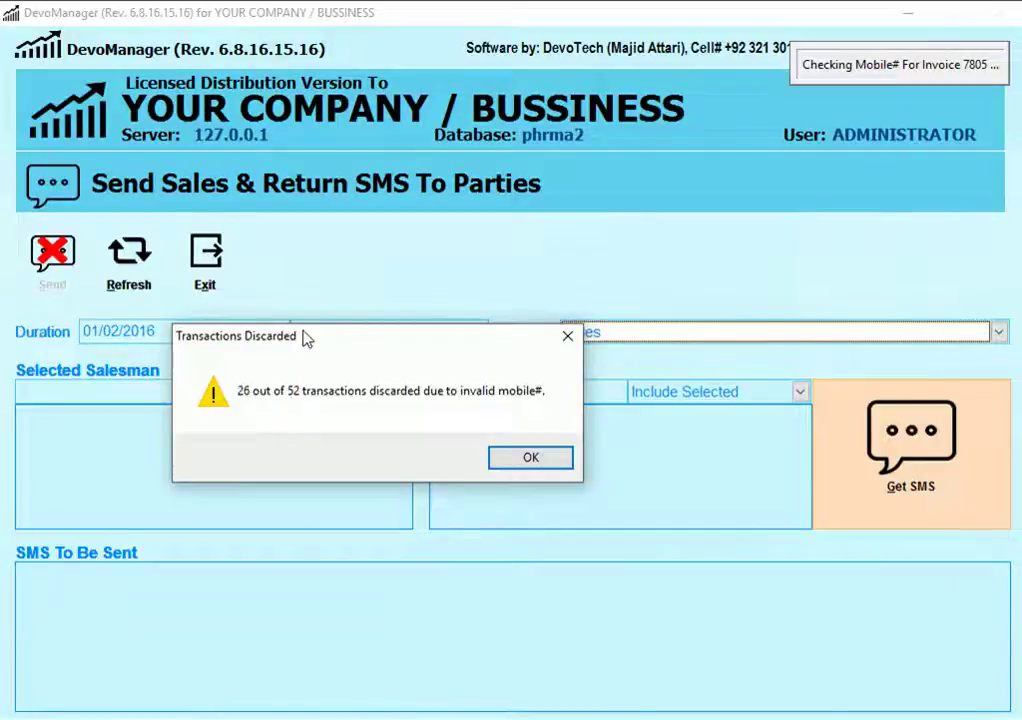
pyautogui.moveTo(303, 337); pyautogui.dragTo(339, 370)
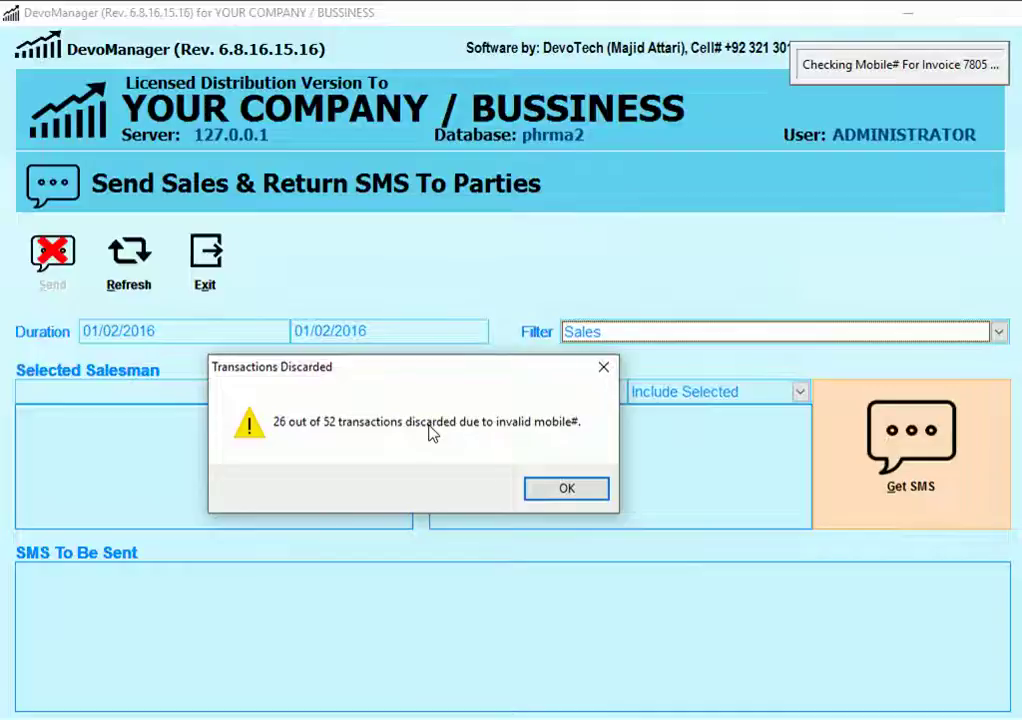
pyautogui.click(550, 492)
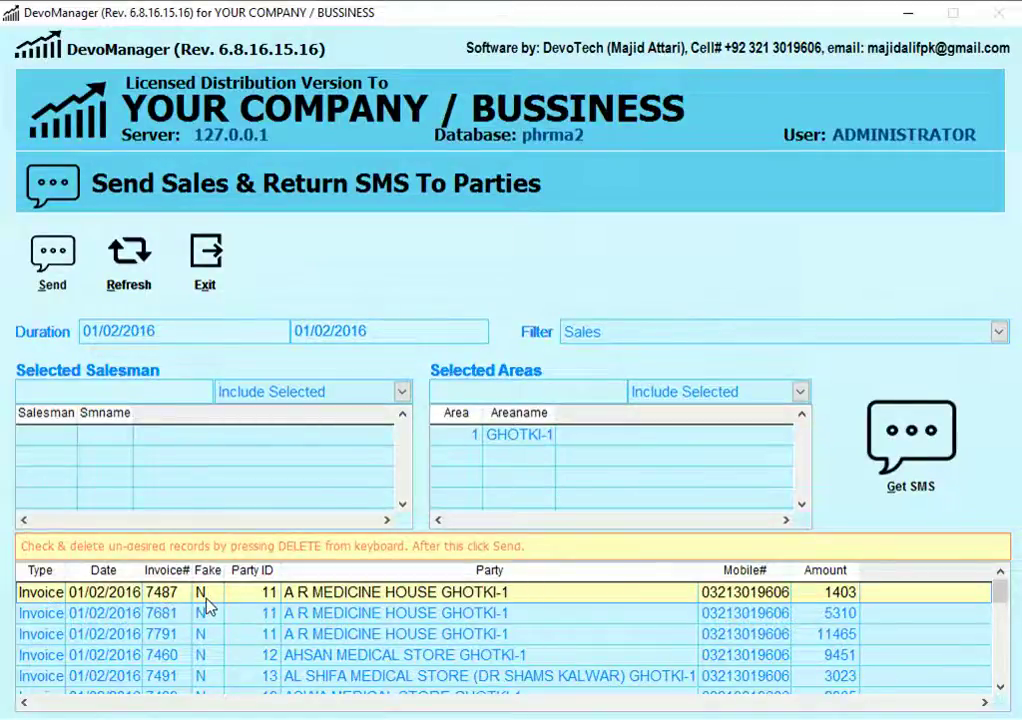
# Look through the upper records of the SMS list, checking invoice type, date and party
pyautogui.click(297, 621)
pyautogui.press('Up')
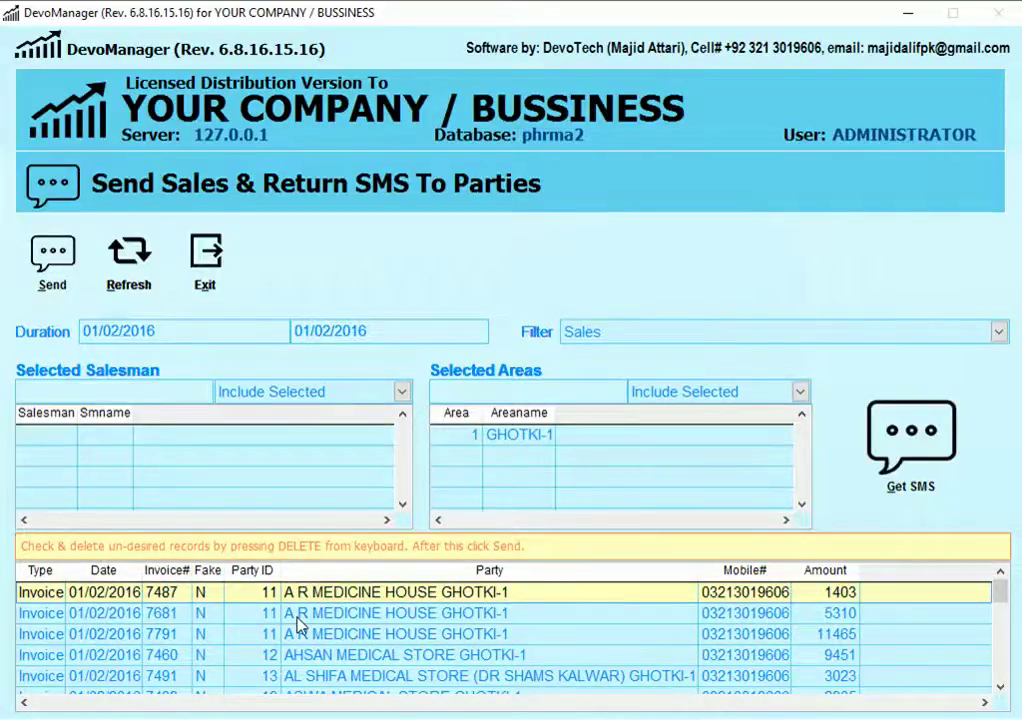
pyautogui.press('Down')
pyautogui.press('Down')
pyautogui.press('Down')
pyautogui.press('Down')
pyautogui.press('Down')
pyautogui.press('Down')
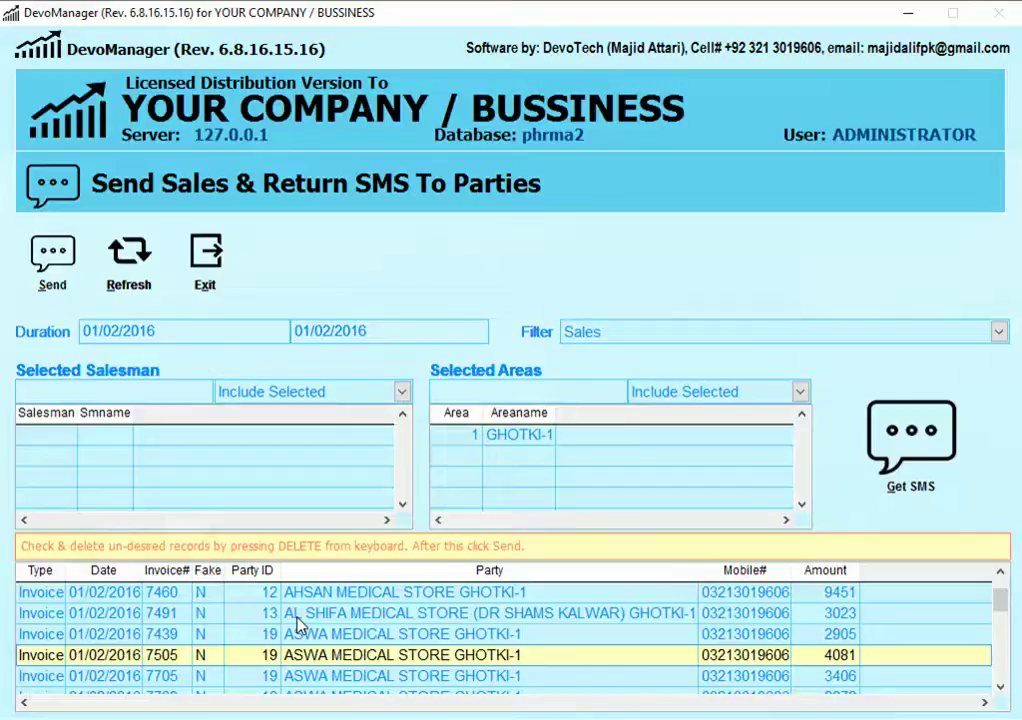
pyautogui.press('Up')
pyautogui.press('Up')
pyautogui.press('Up')
pyautogui.press('Up')
pyautogui.press('Up')
pyautogui.press('Up')
pyautogui.press('Down')
pyautogui.press('Down')
pyautogui.press('Down')
pyautogui.press('Down')
pyautogui.press('Down')
pyautogui.press('Down')
pyautogui.press('Down')
pyautogui.press('Down')
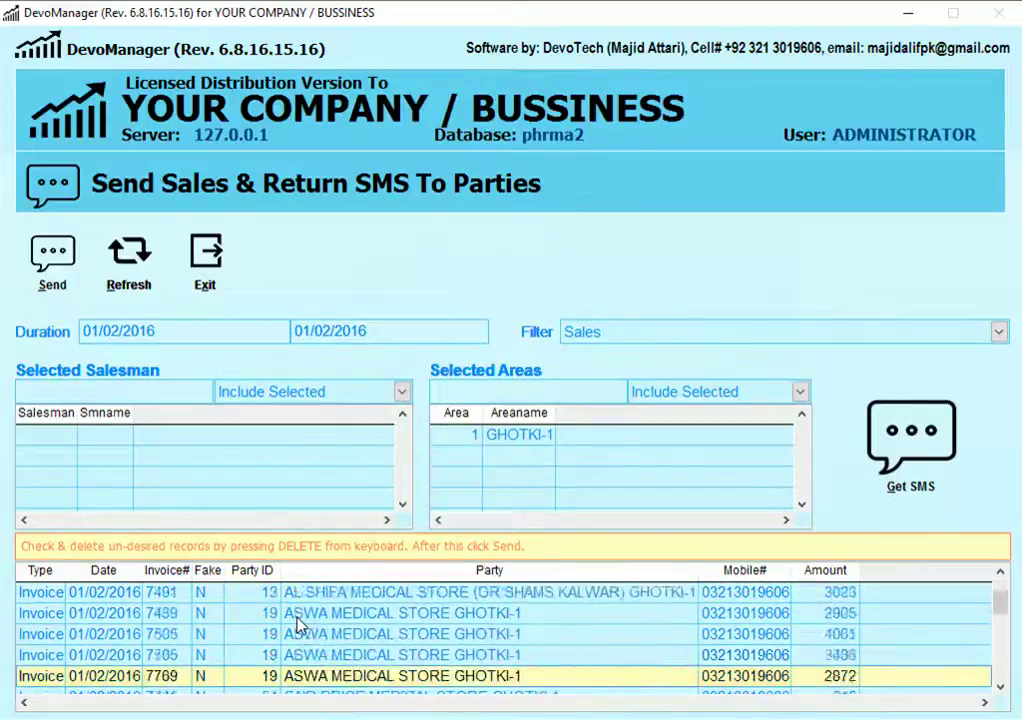
pyautogui.press('Down')
pyautogui.press('Down')
pyautogui.press('Down')
pyautogui.press('Up')
pyautogui.press('Up')
pyautogui.press('Up')
pyautogui.press('Up')
pyautogui.press('Up')
pyautogui.press('Up')
pyautogui.press('Up')
pyautogui.press('Up')
pyautogui.press('Up')
pyautogui.press('Up')
pyautogui.press('Up')
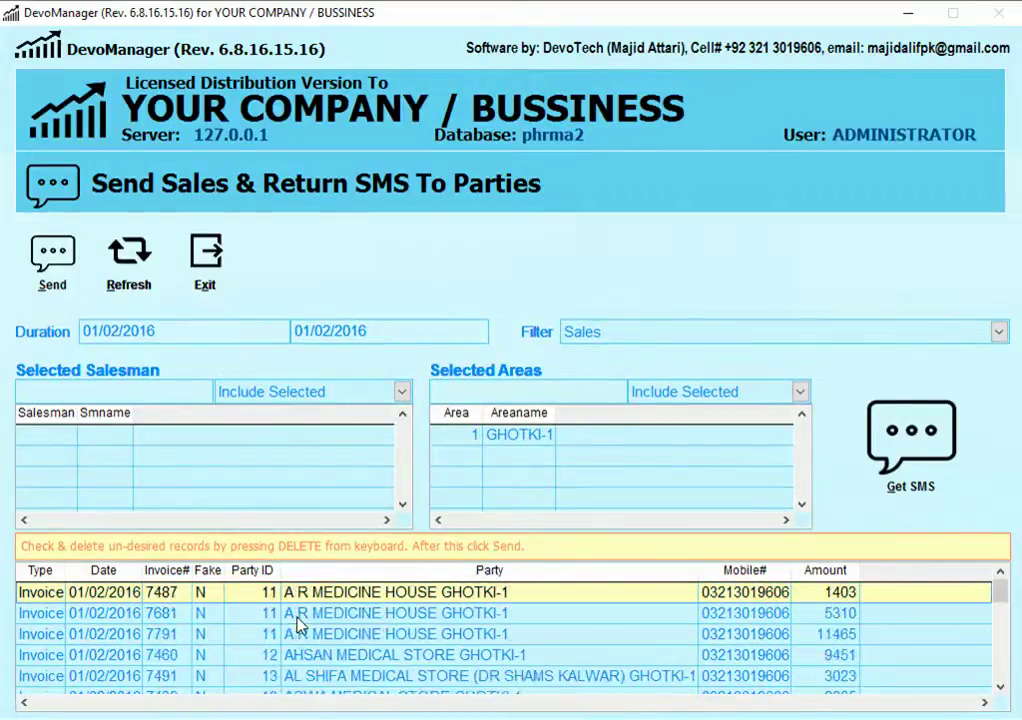
# Examine the mobile numbers and amounts of the first few records in the SMS list
pyautogui.press('Down')
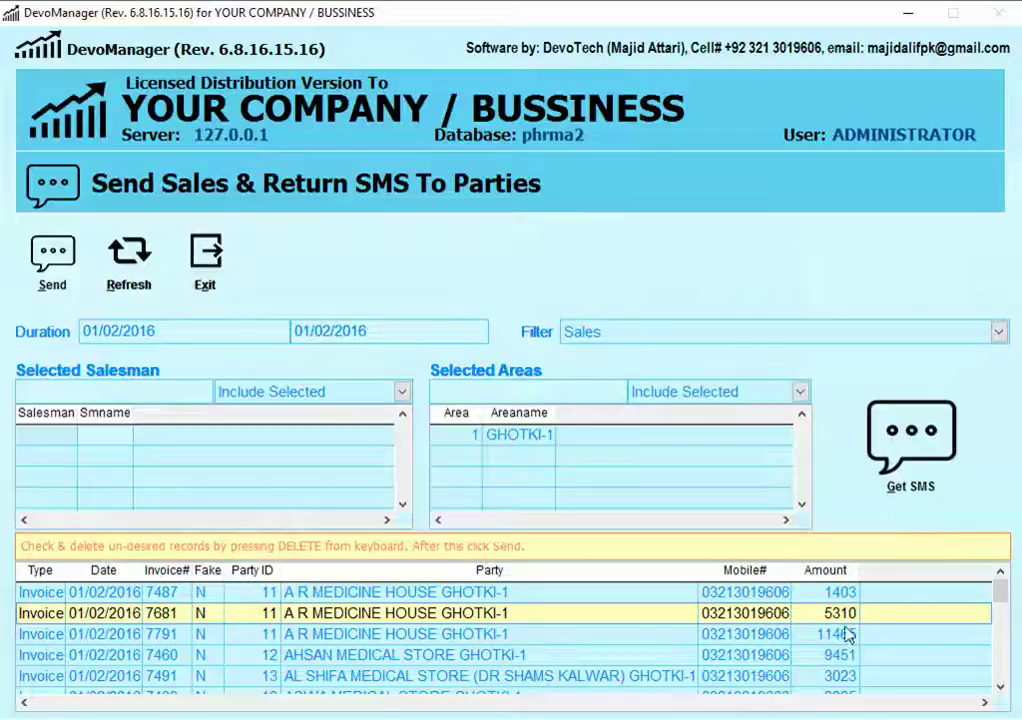
pyautogui.press('Up')
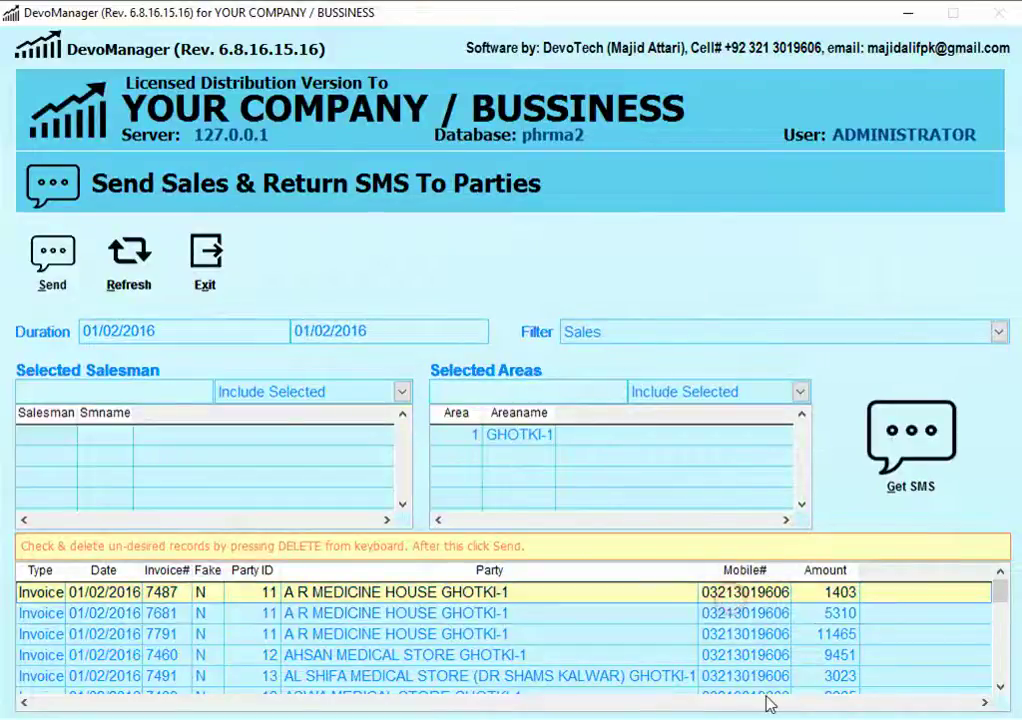
pyautogui.press('Down')
pyautogui.press('Down')
pyautogui.press('Down')
pyautogui.press('Down')
pyautogui.press('Down')
pyautogui.press('Up')
pyautogui.press('Up')
pyautogui.press('Up')
pyautogui.press('Up')
pyautogui.press('Up')
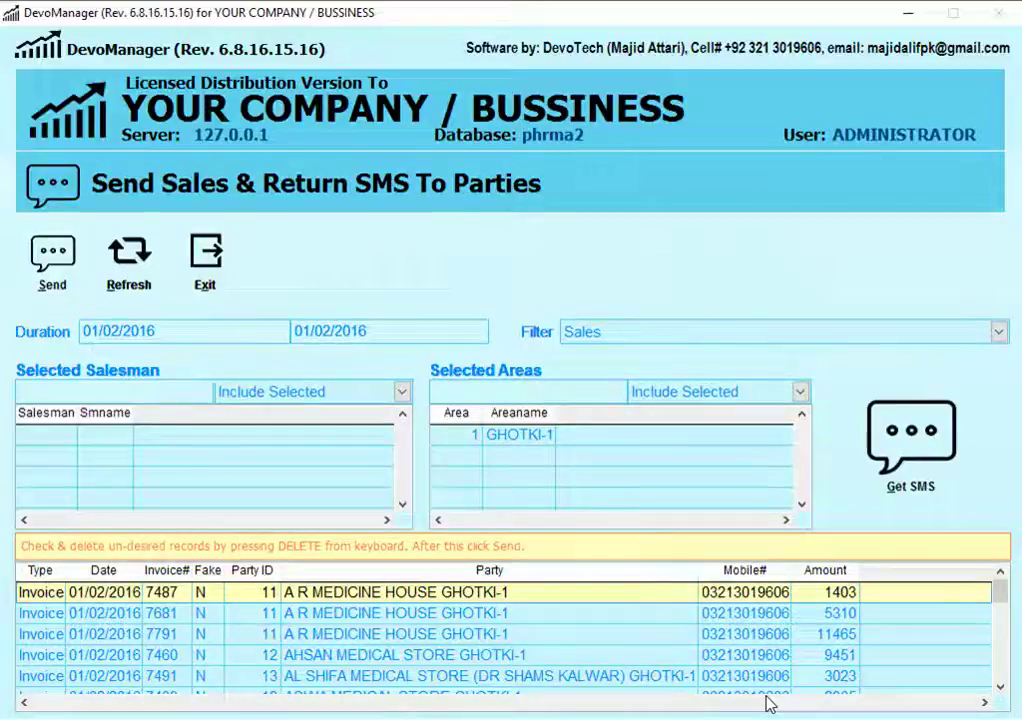
pyautogui.click(740, 614)
pyautogui.click(747, 636)
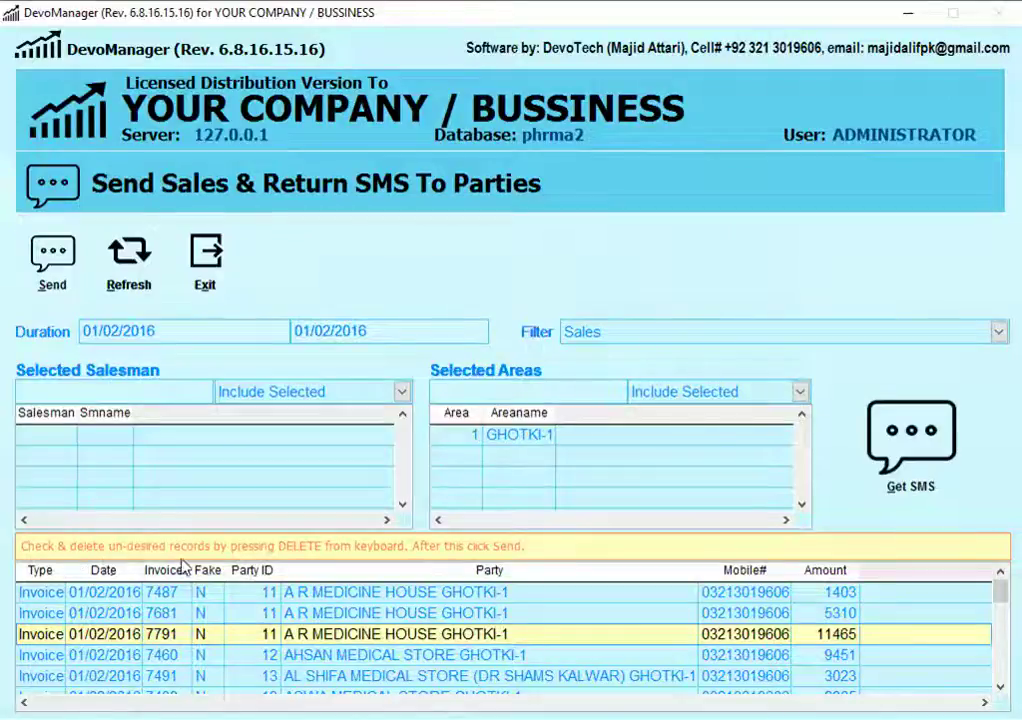
pyautogui.click(112, 594)
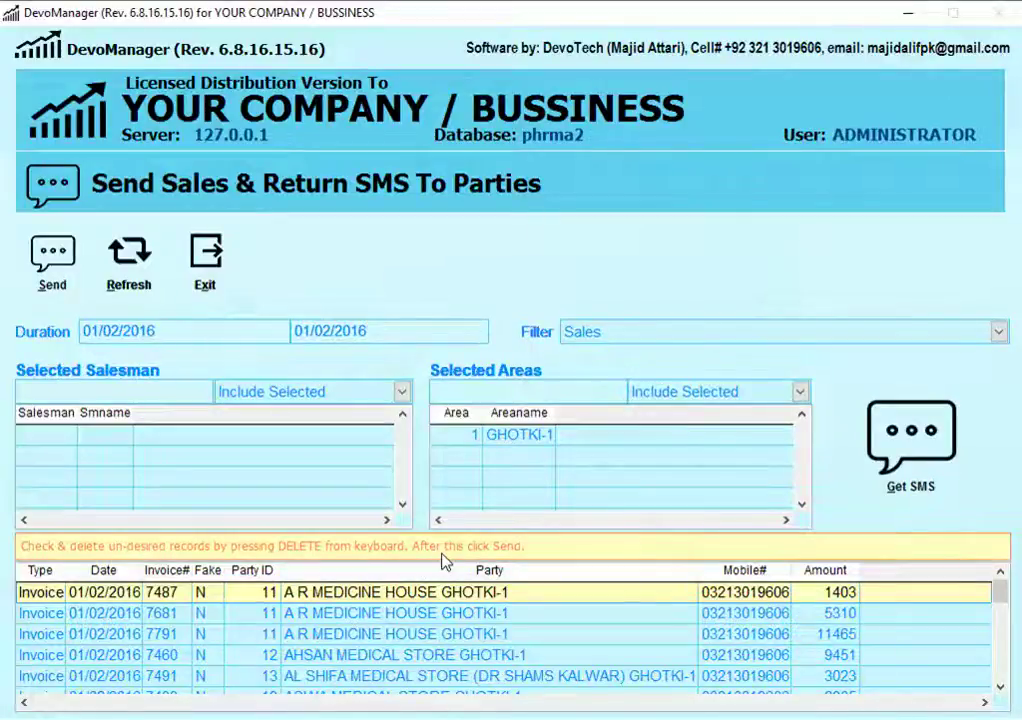
pyautogui.click(514, 617)
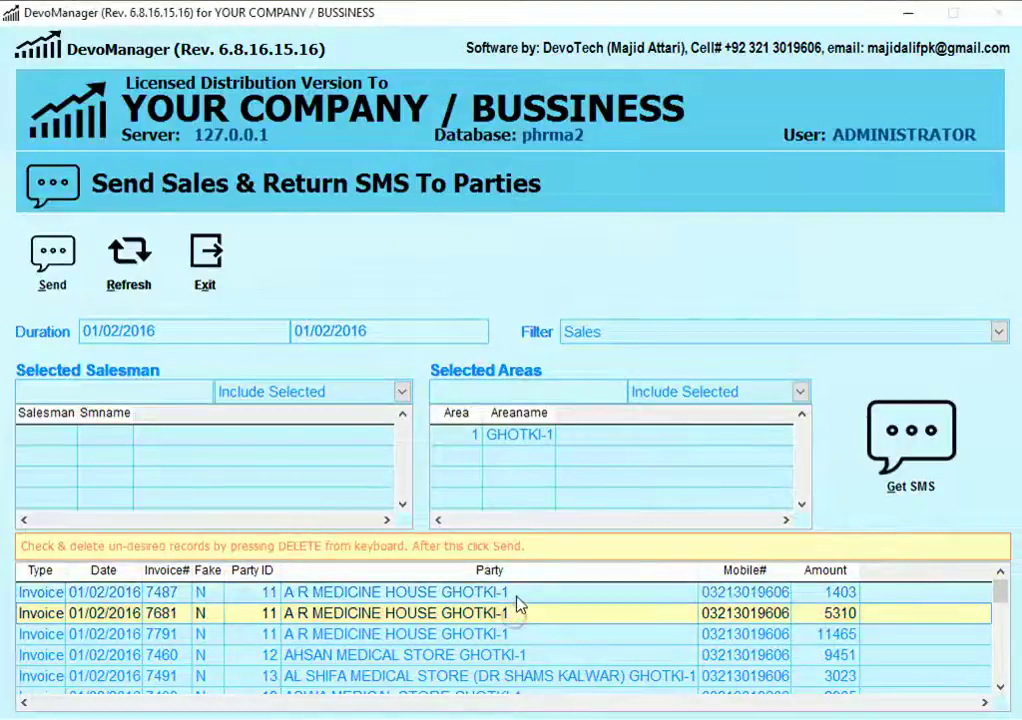
pyautogui.click(515, 596)
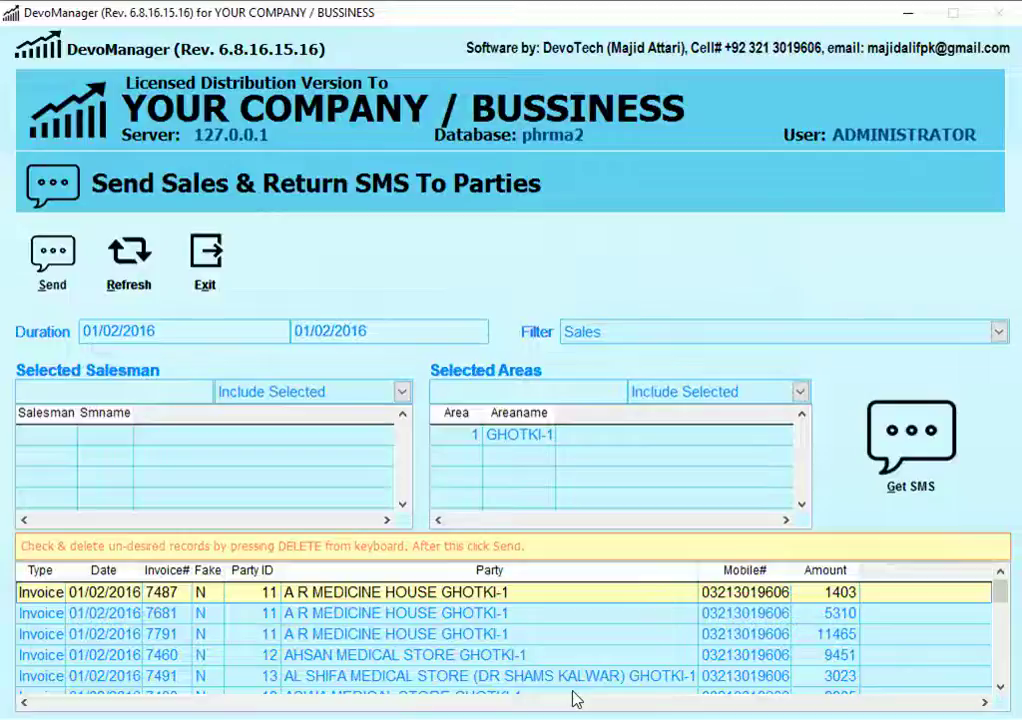
# Compare the invoices of A R MEDICINE HOUSE GHOTKI-1 at the start of the SMS list
pyautogui.press('Down')
pyautogui.press('Down')
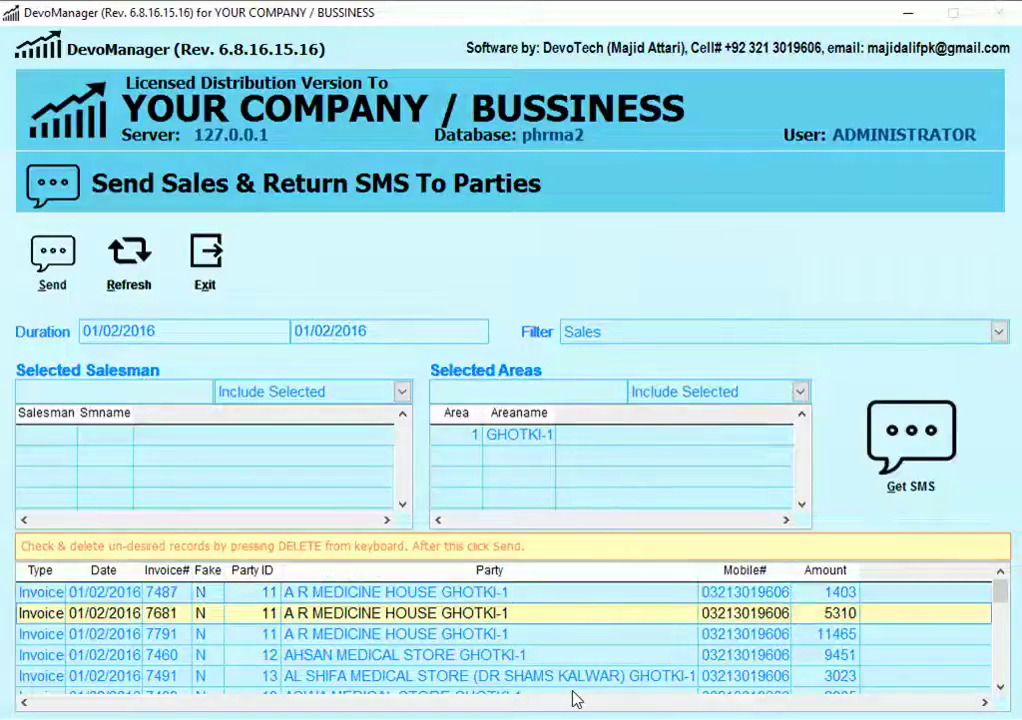
pyautogui.press('Up')
pyautogui.press('Up')
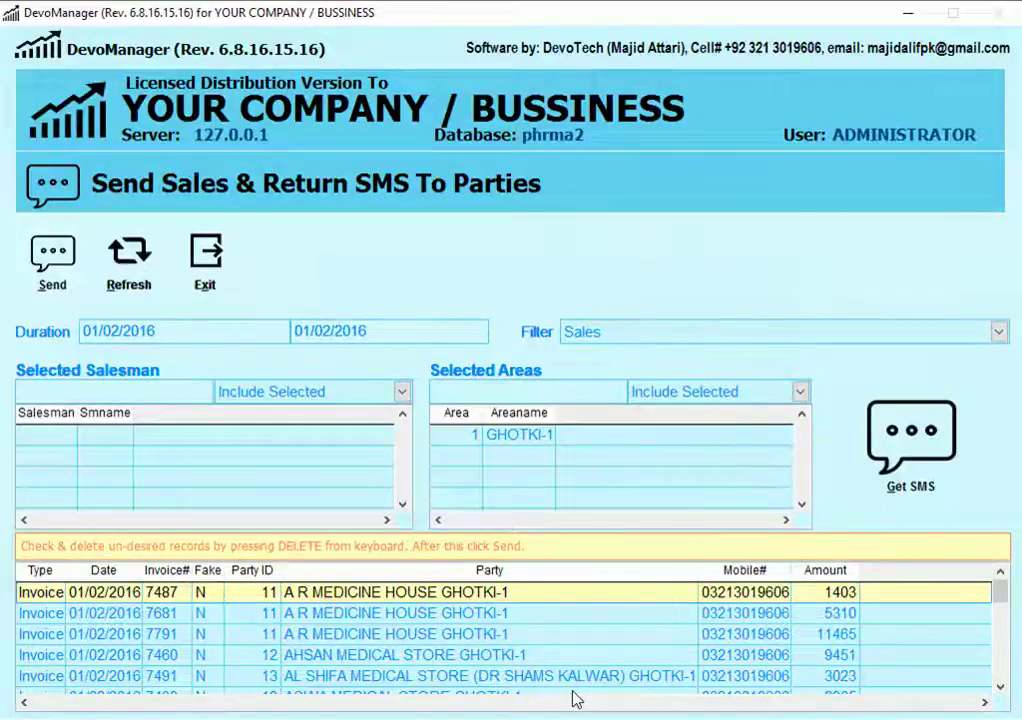
pyautogui.press('Down')
pyautogui.press('Down')
pyautogui.press('Down')
pyautogui.press('Up')
pyautogui.press('Up')
pyautogui.press('Up')
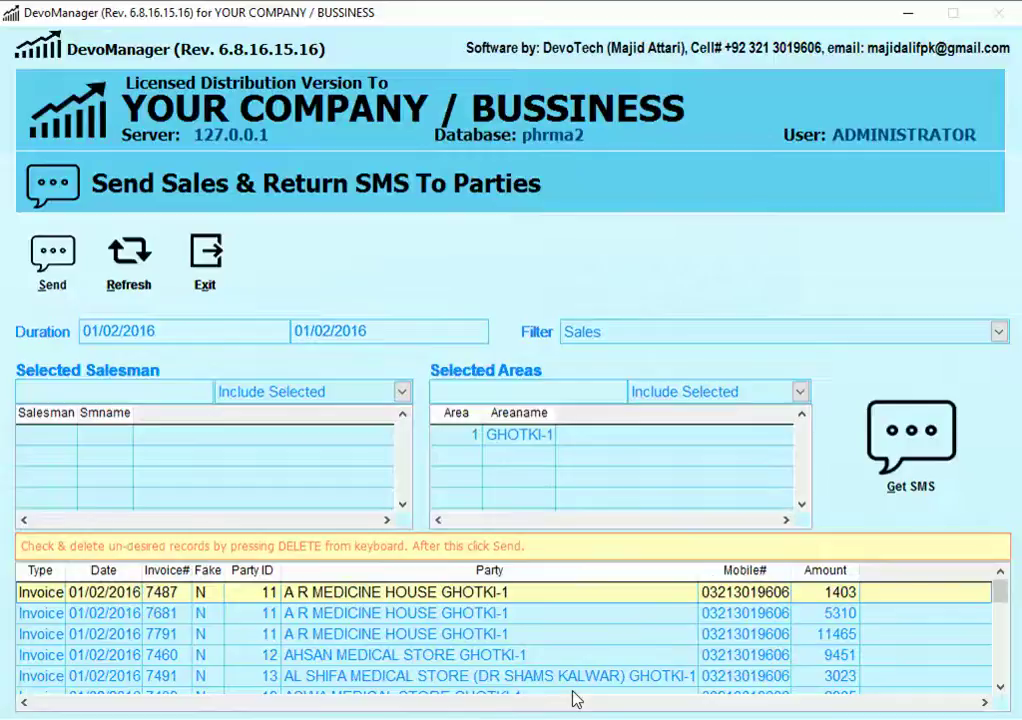
# Delete the first record, the 1403 invoice of A R MEDICINE HOUSE GHOTKI-1, from the SMS list
pyautogui.press('Down')
pyautogui.press('Down')
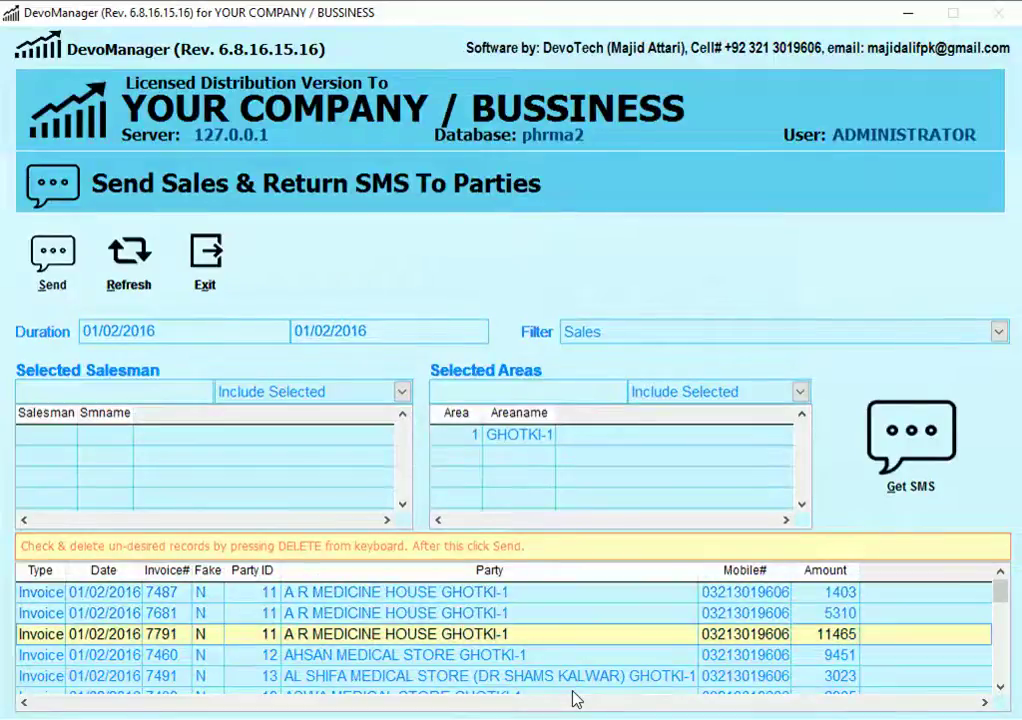
pyautogui.press('Up')
pyautogui.press('Up')
pyautogui.press('Delete')
# Check the remaining records of the SMS list through to the last one
pyautogui.press('Down')
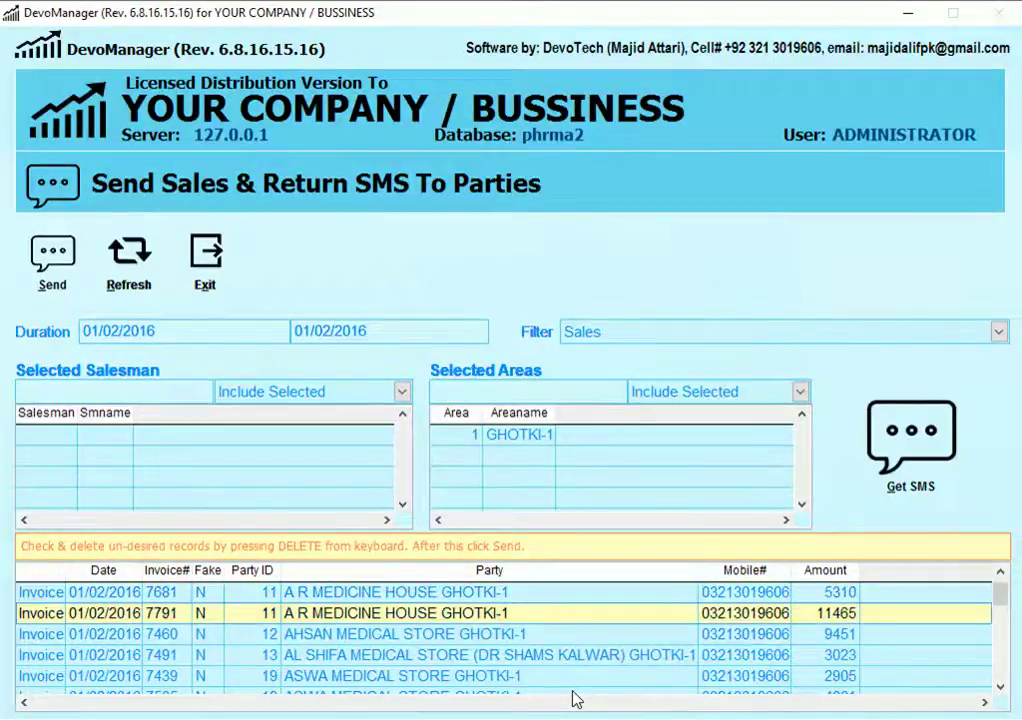
pyautogui.press('Down')
pyautogui.press('Down')
pyautogui.press('Down')
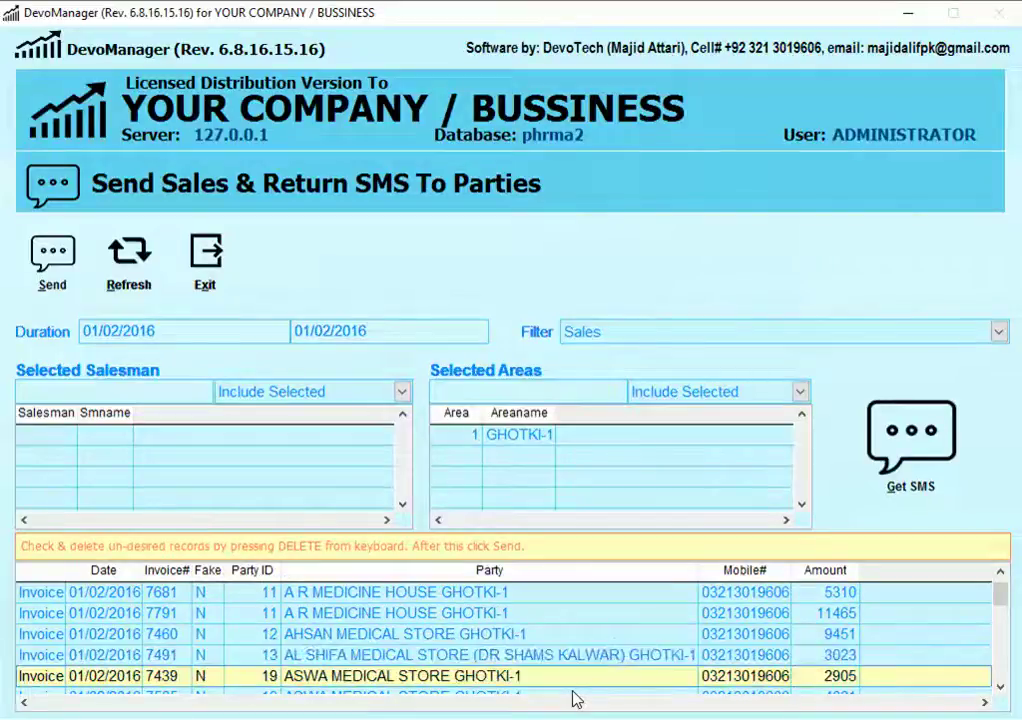
pyautogui.press('Down')
pyautogui.press('Down')
pyautogui.press('Down')
pyautogui.press('Down')
pyautogui.press('Down')
pyautogui.press('Down')
pyautogui.press('Down')
pyautogui.press('Down')
pyautogui.press('Down')
pyautogui.press('Down')
pyautogui.press('Down')
pyautogui.press('Down')
pyautogui.press('Down')
pyautogui.press('Down')
pyautogui.press('Down')
pyautogui.press('Down')
pyautogui.press('Down')
pyautogui.press('Down')
pyautogui.press('Down')
pyautogui.press('Down')
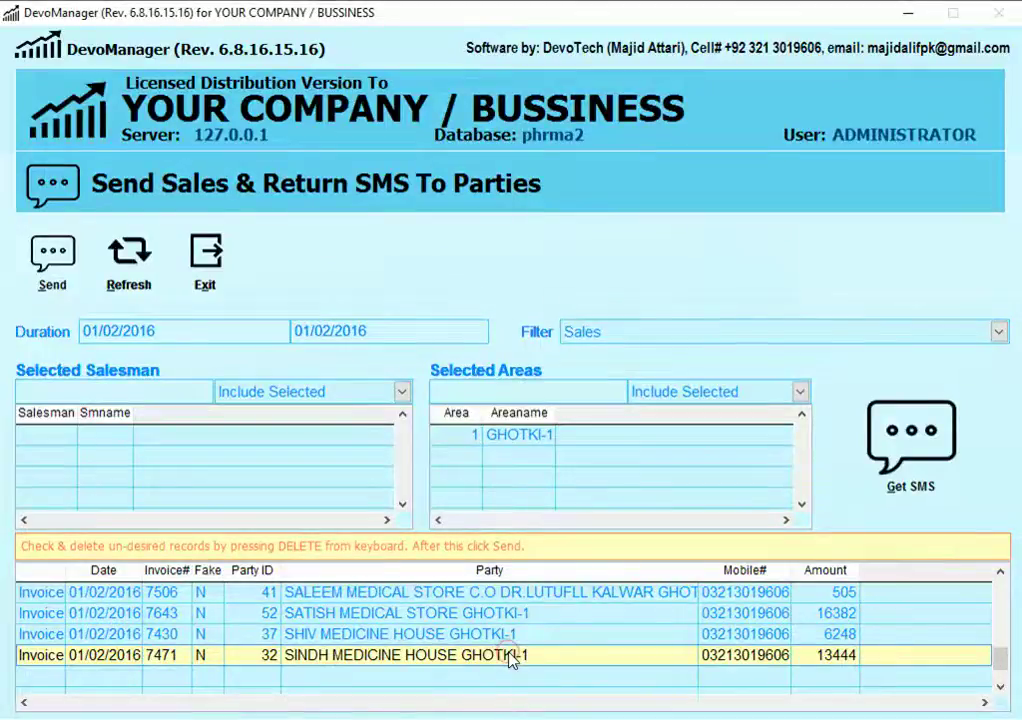
# Return to the first records of the SMS list and delete the undesired ones
pyautogui.hotkey('ctrl', 'Home')
pyautogui.press('Delete')
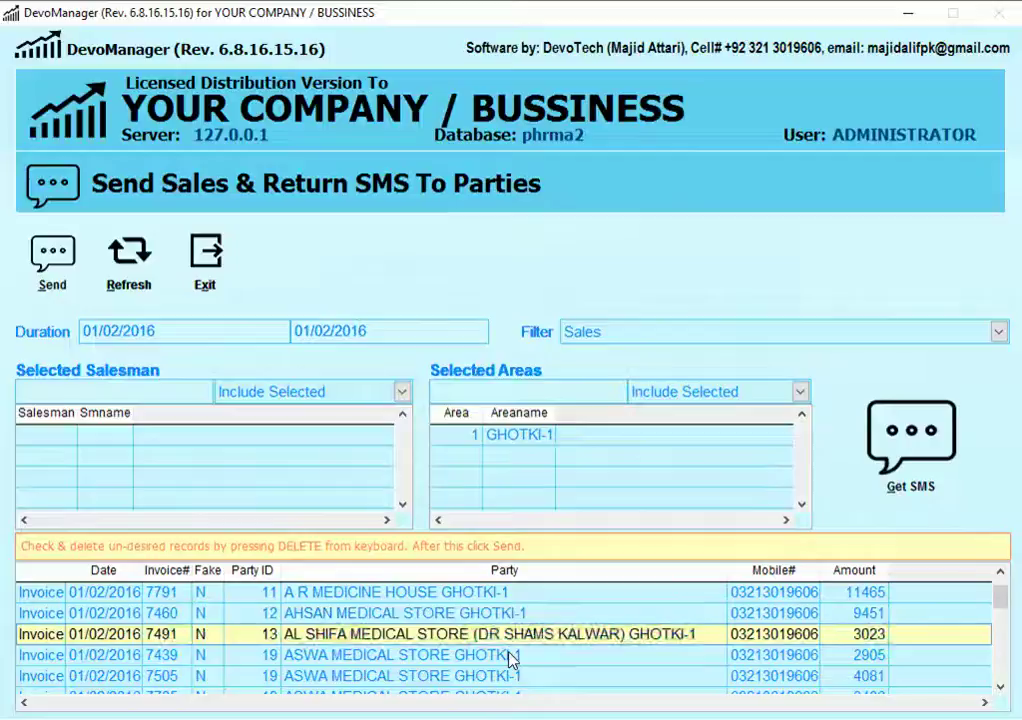
pyautogui.press('Down')
pyautogui.press('Down')
pyautogui.press('Down')
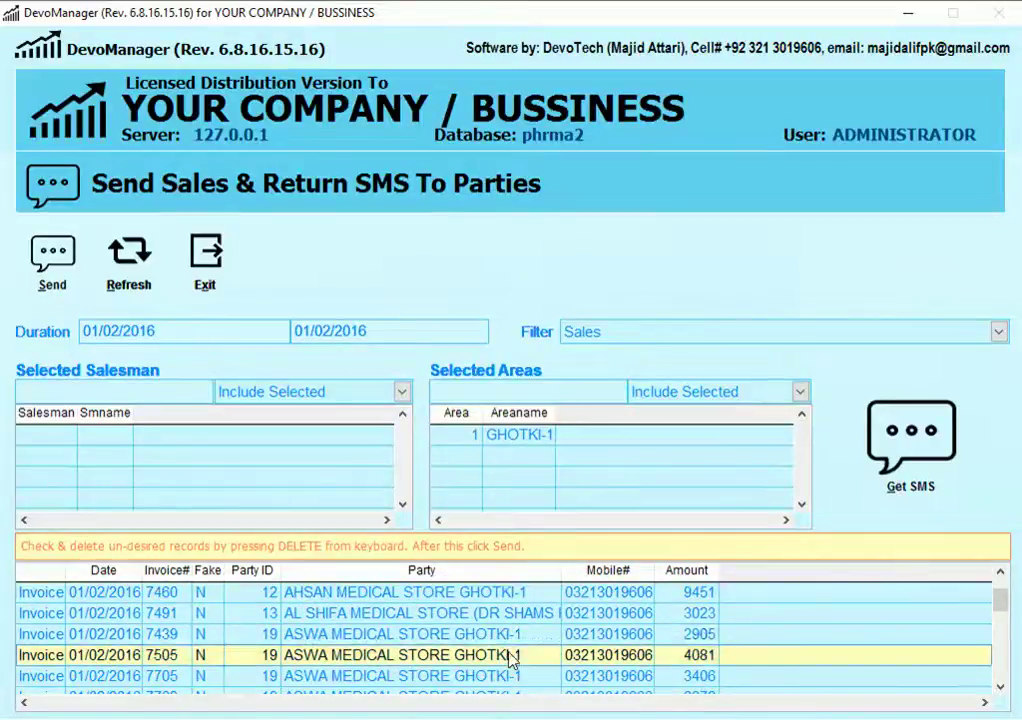
pyautogui.press('Up')
pyautogui.press('Up')
pyautogui.press('Up')
pyautogui.press('Delete')
# Check the last five records of the SMS list, from SALEEM MEDICAL STORE to SINDH MEDICINE HOUSE GHOTKI-1
pyautogui.press('pagedown')
pyautogui.press('pagedown')
pyautogui.press('pagedown')
pyautogui.press('pagedown')
pyautogui.press('Delete')
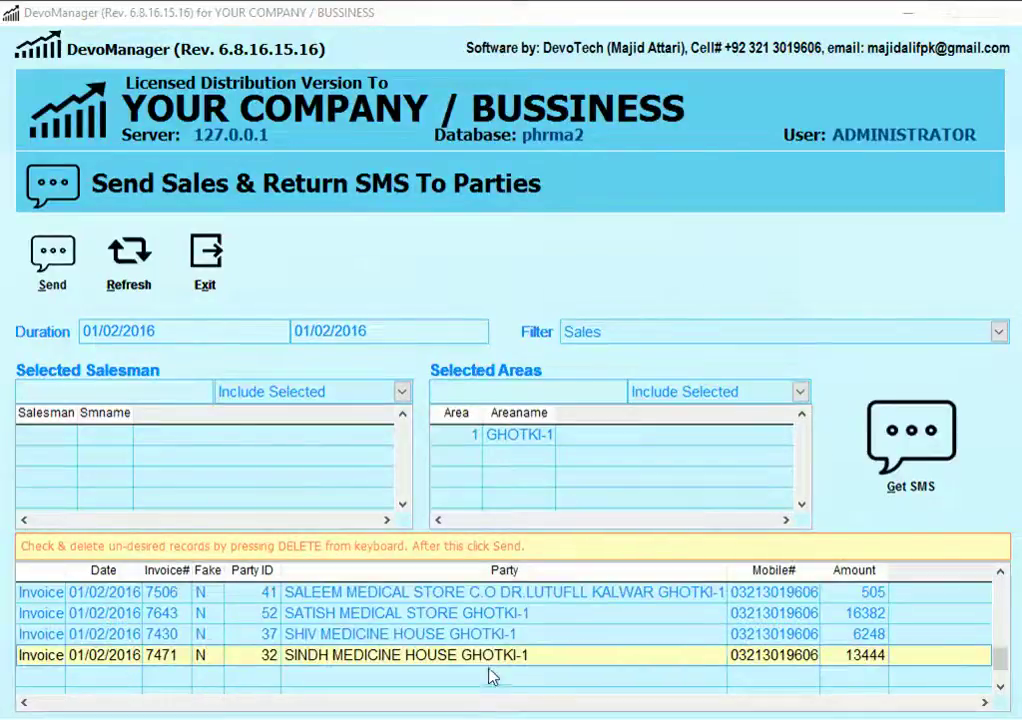
pyautogui.click(474, 636)
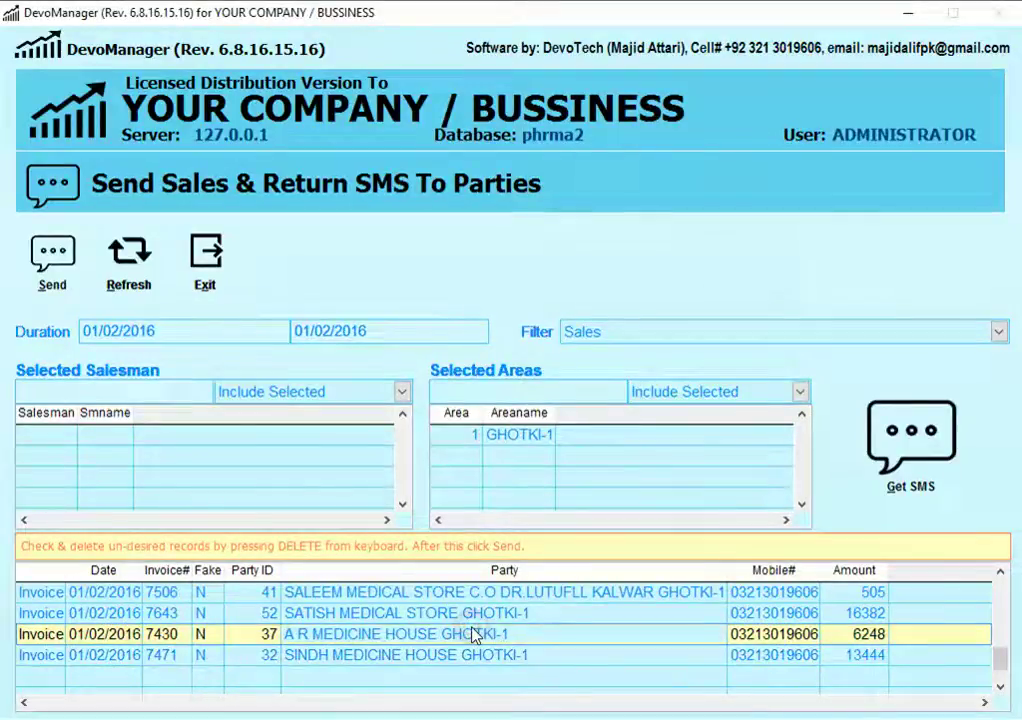
pyautogui.click(393, 598)
pyautogui.press('Up')
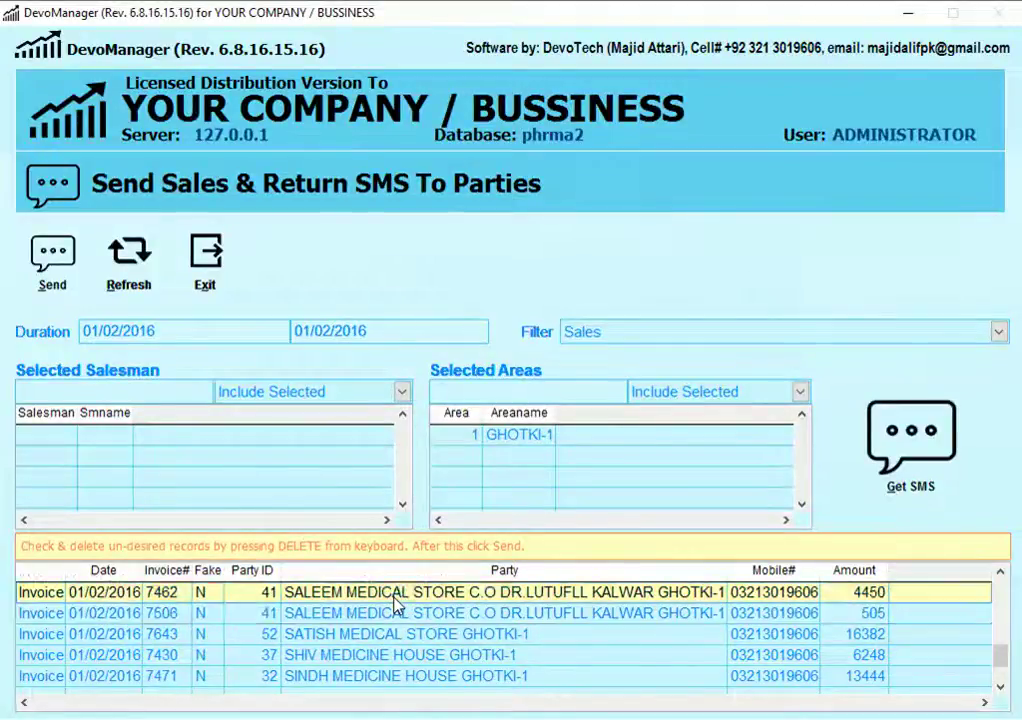
pyautogui.press('Down')
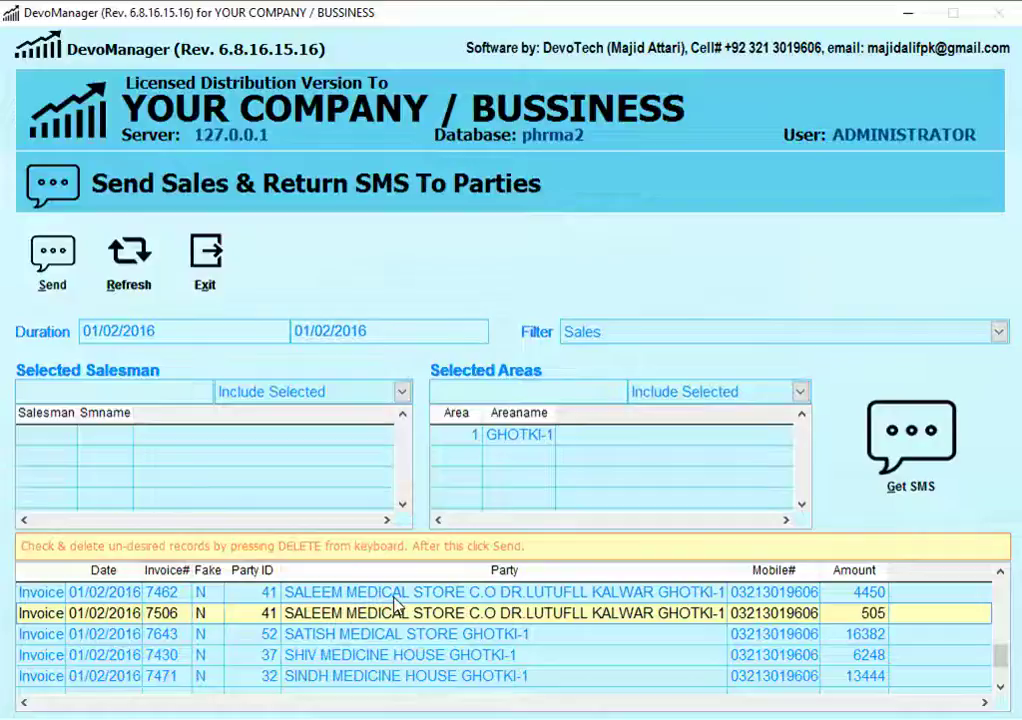
pyautogui.press('Down')
pyautogui.press('Down')
pyautogui.press('Down')
# Go back to the 4450 record of SALEEM MEDICAL STORE, send the SMS to the server queue and close the notice
pyautogui.press('Up')
pyautogui.press('Up')
pyautogui.press('Delete')
pyautogui.press('Up')
pyautogui.press('Up')
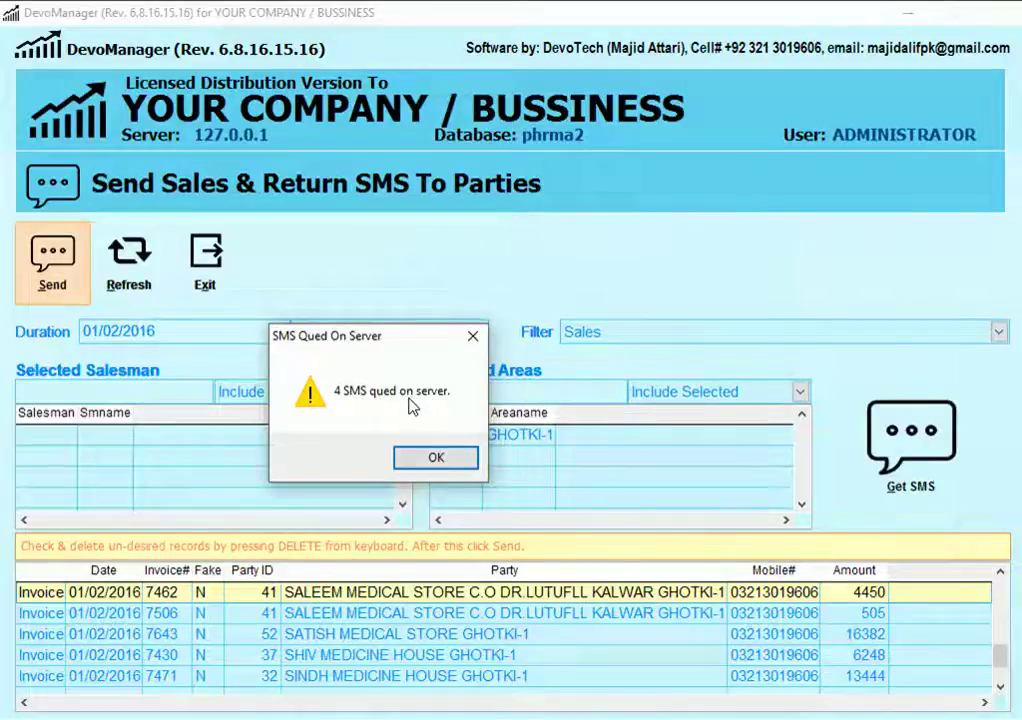
pyautogui.click(438, 459)
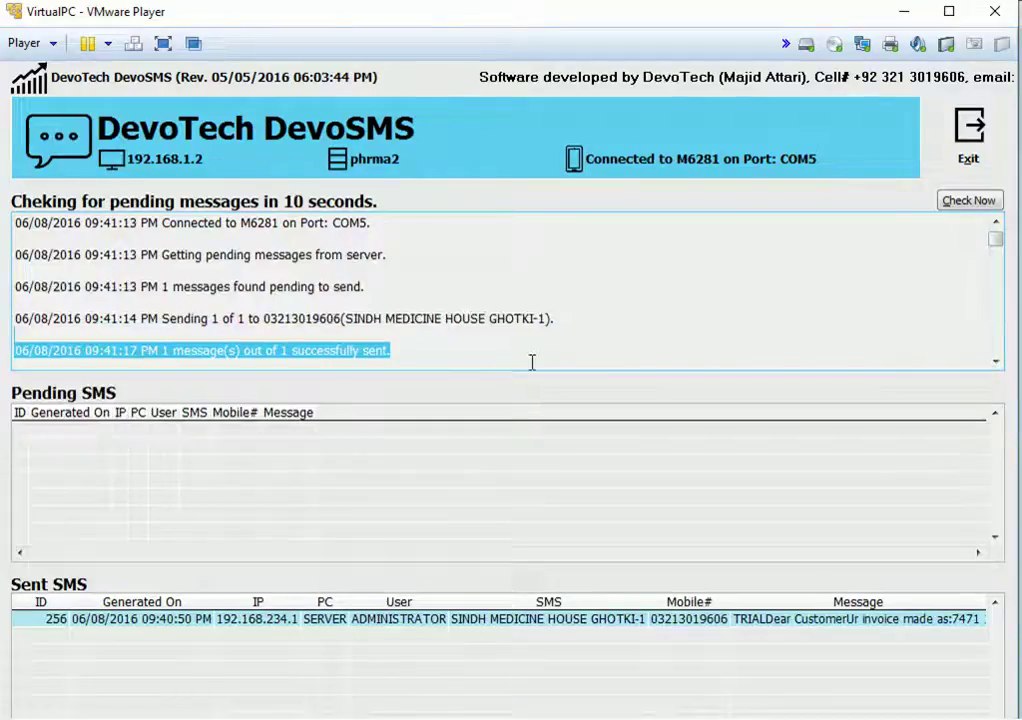
# Restart DevoSMS in the virtual PC and connect it to the phrma2 database on Normal Server 192.168.1.2
pyautogui.click(963, 152)
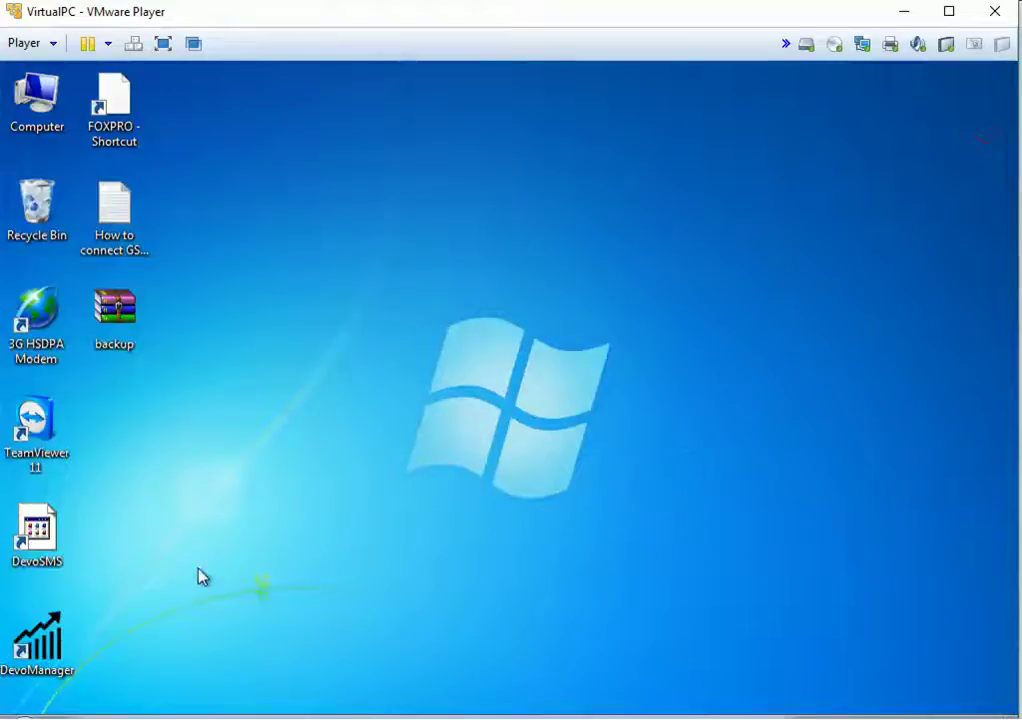
pyautogui.doubleClick(53, 551)
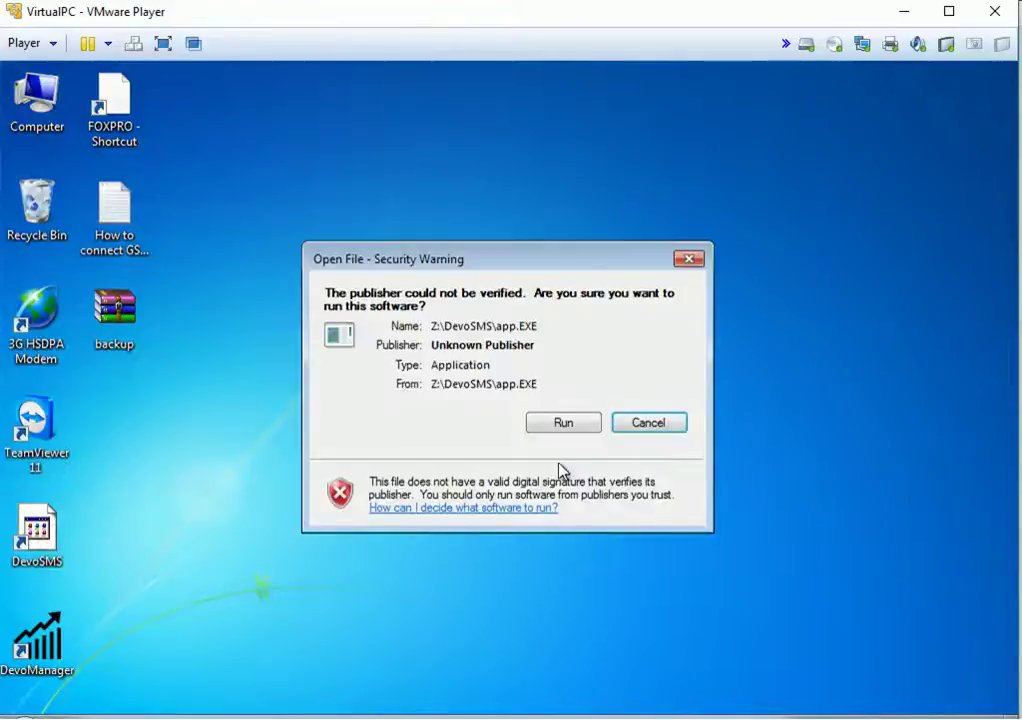
pyautogui.click(563, 425)
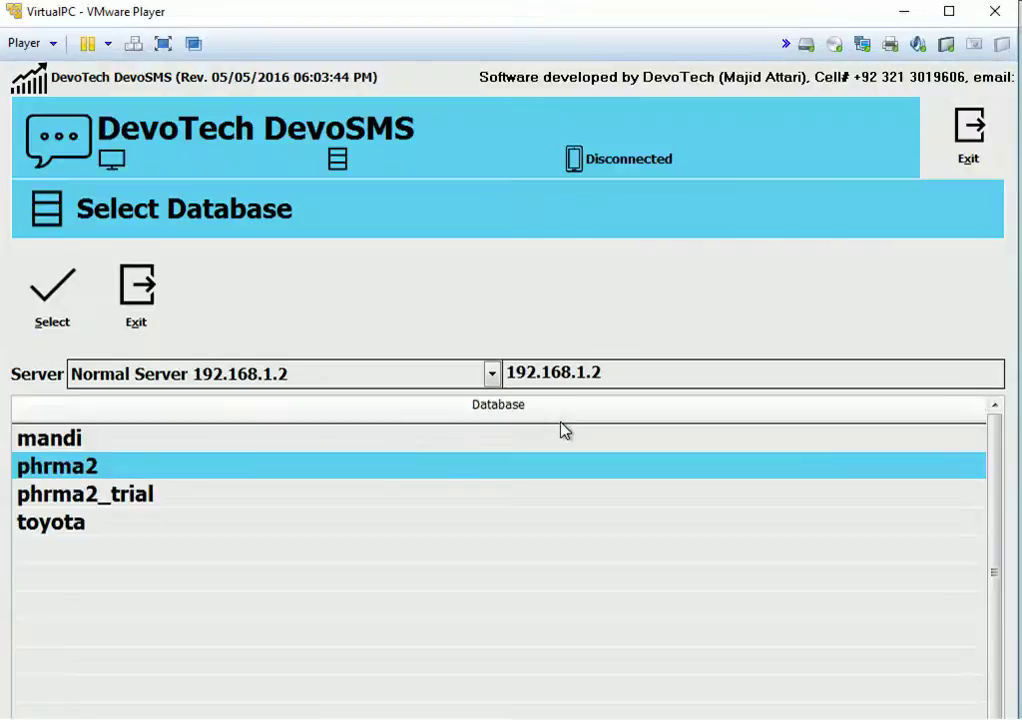
pyautogui.click(68, 330)
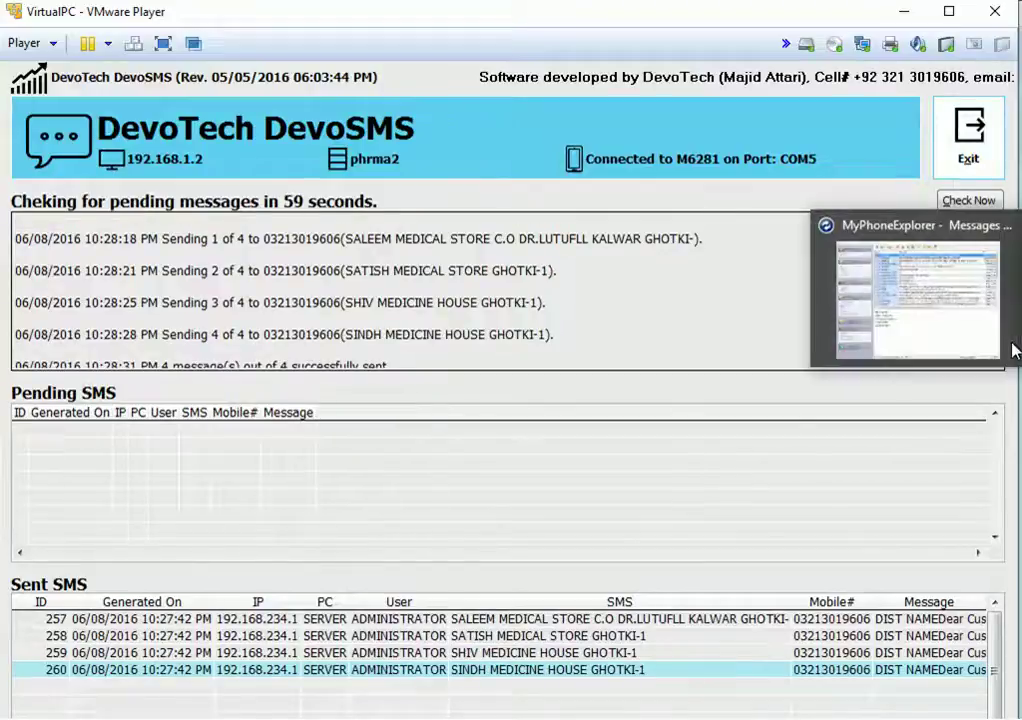
# Switch to MyPhoneExplorer and open each of the four received DIST NAME invoice SMS in the inbox
pyautogui.click(1014, 348)
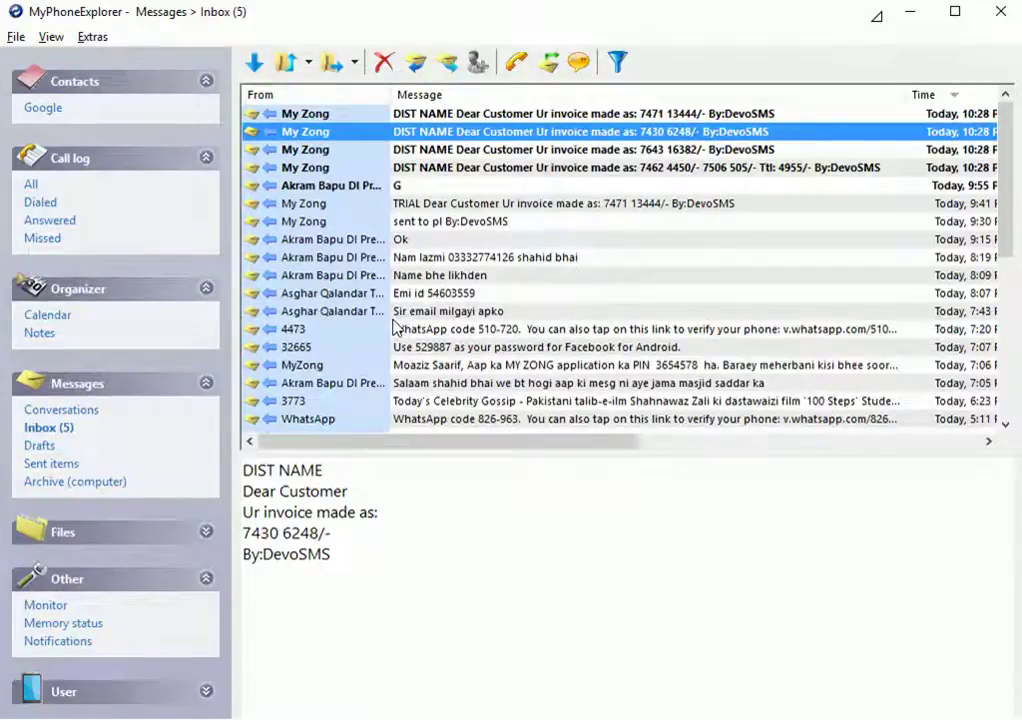
pyautogui.click(493, 170)
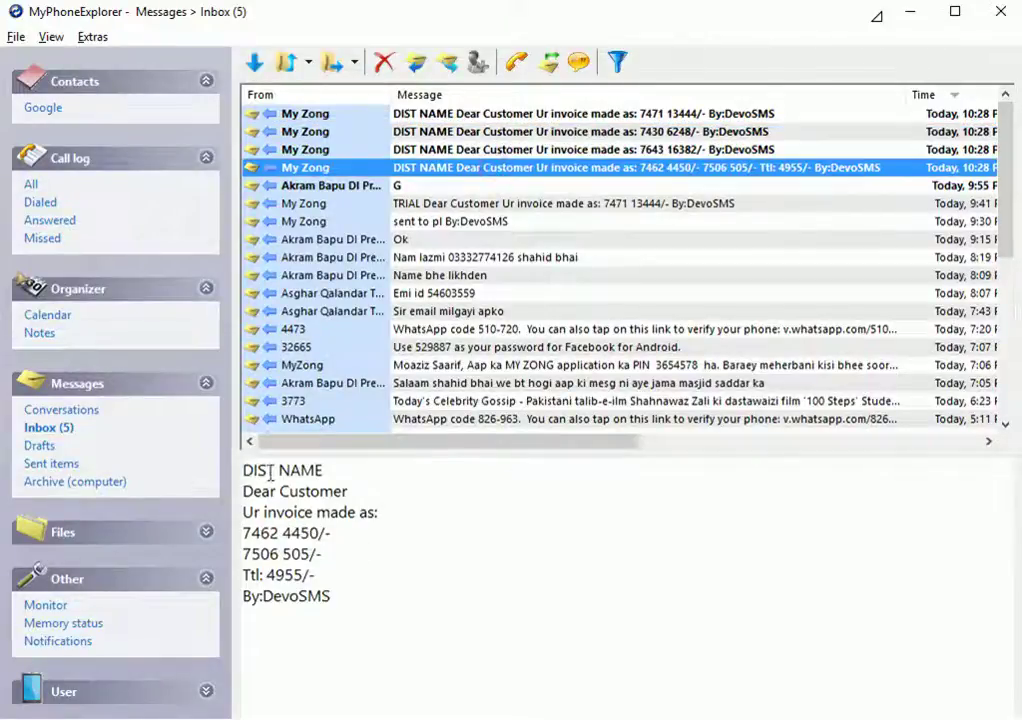
pyautogui.click(418, 151)
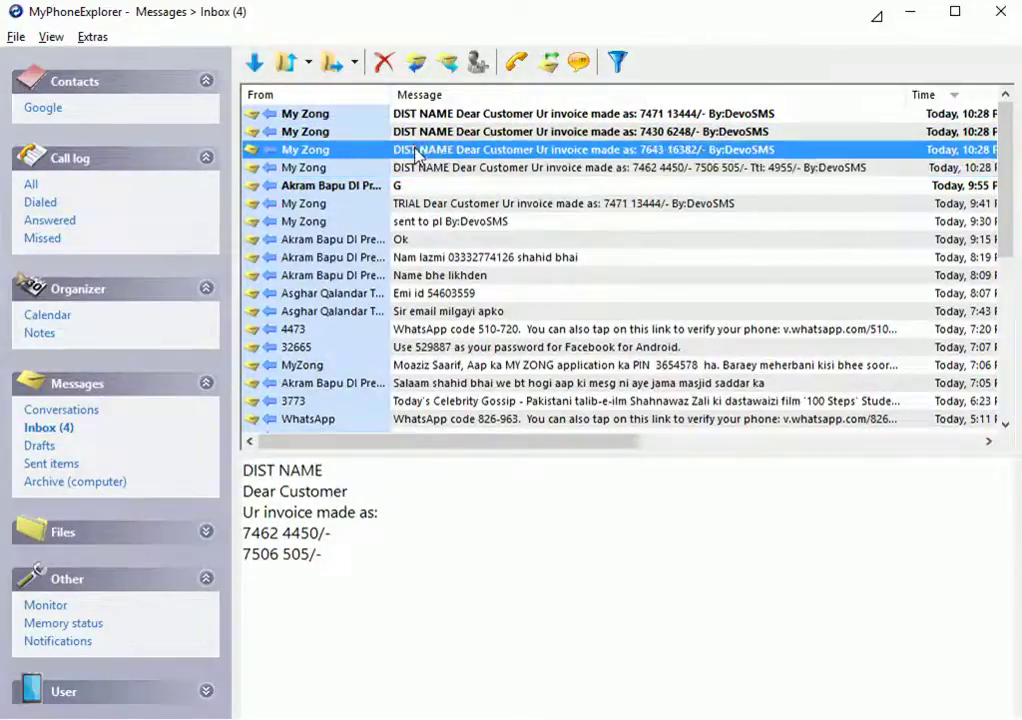
pyautogui.click(413, 131)
pyautogui.click(413, 113)
pyautogui.click(416, 167)
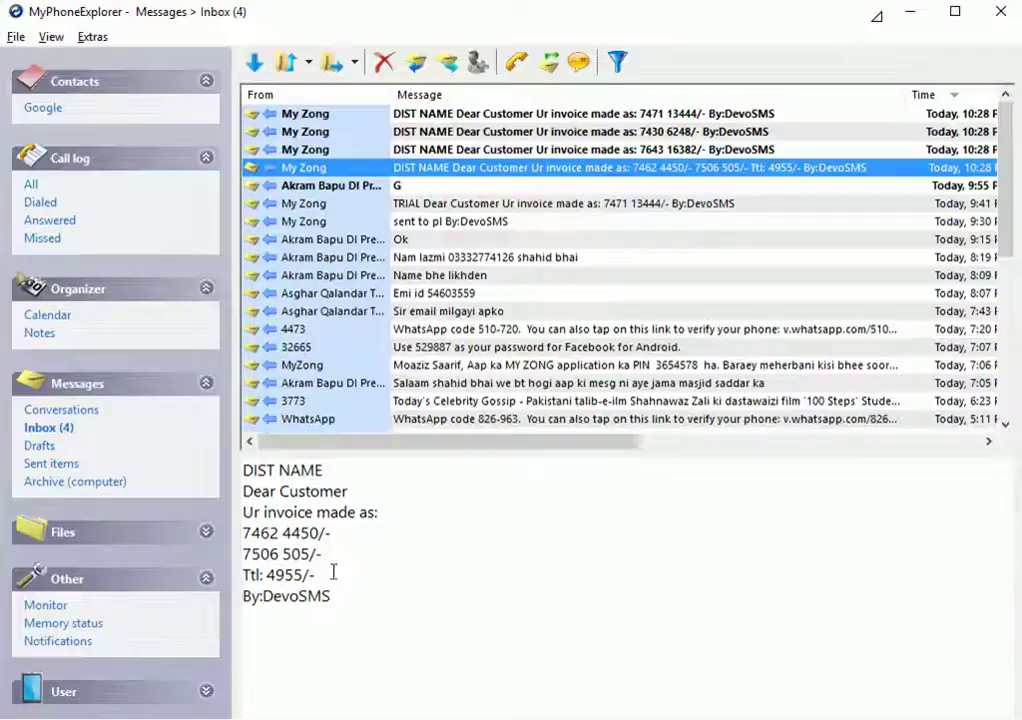
# Examine the two-invoice SMS line by line: distributor name, greeting, invoice amounts, total and signature
pyautogui.doubleClick(256, 470)
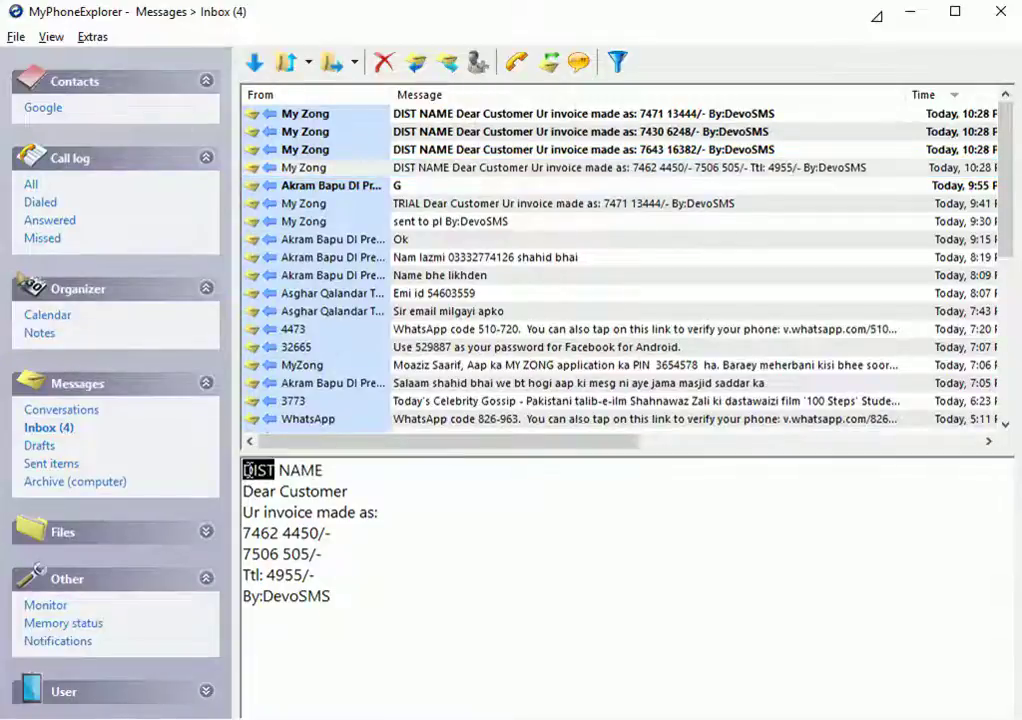
pyautogui.tripleClick(256, 470)
pyautogui.click(244, 491)
pyautogui.moveTo(244, 491); pyautogui.dragTo(348, 491)
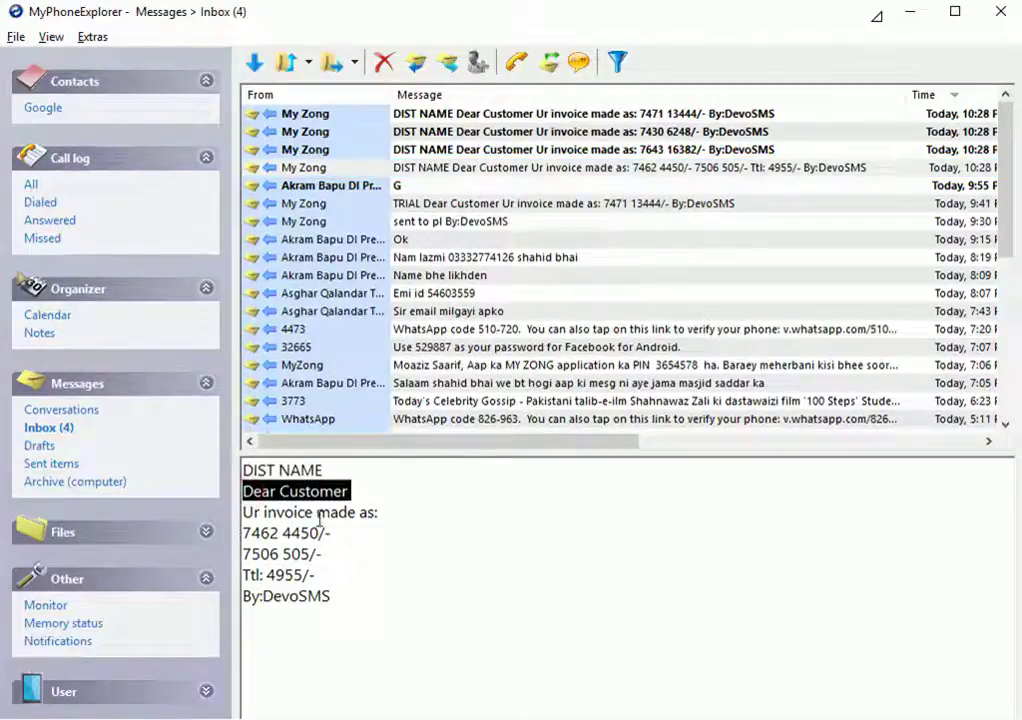
pyautogui.click(364, 512)
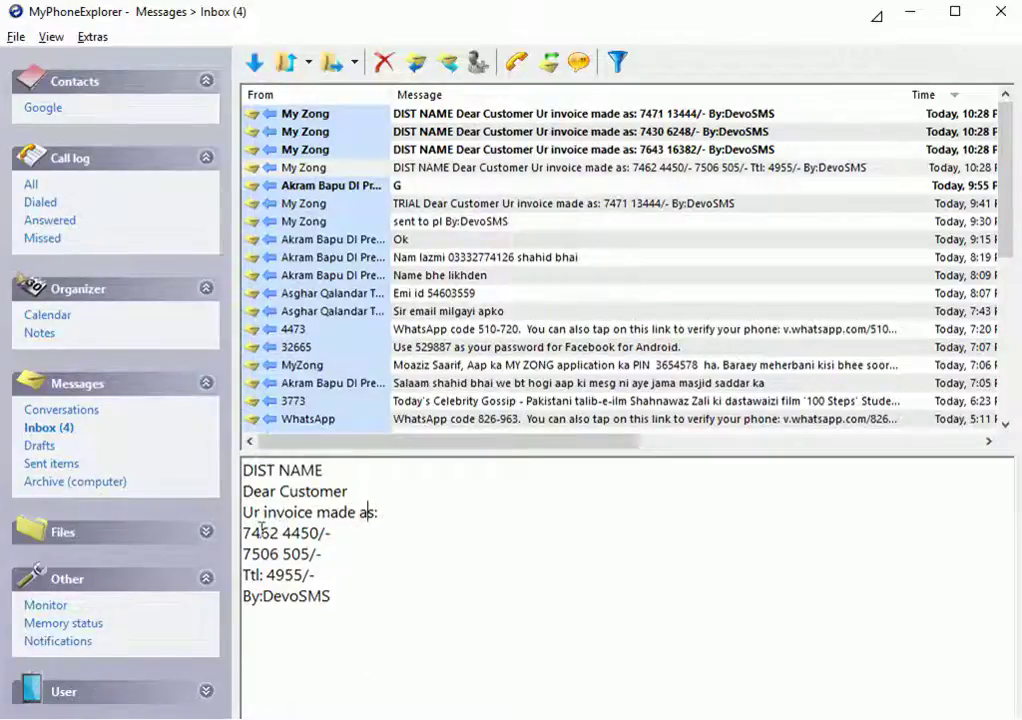
pyautogui.moveTo(244, 533); pyautogui.dragTo(313, 533)
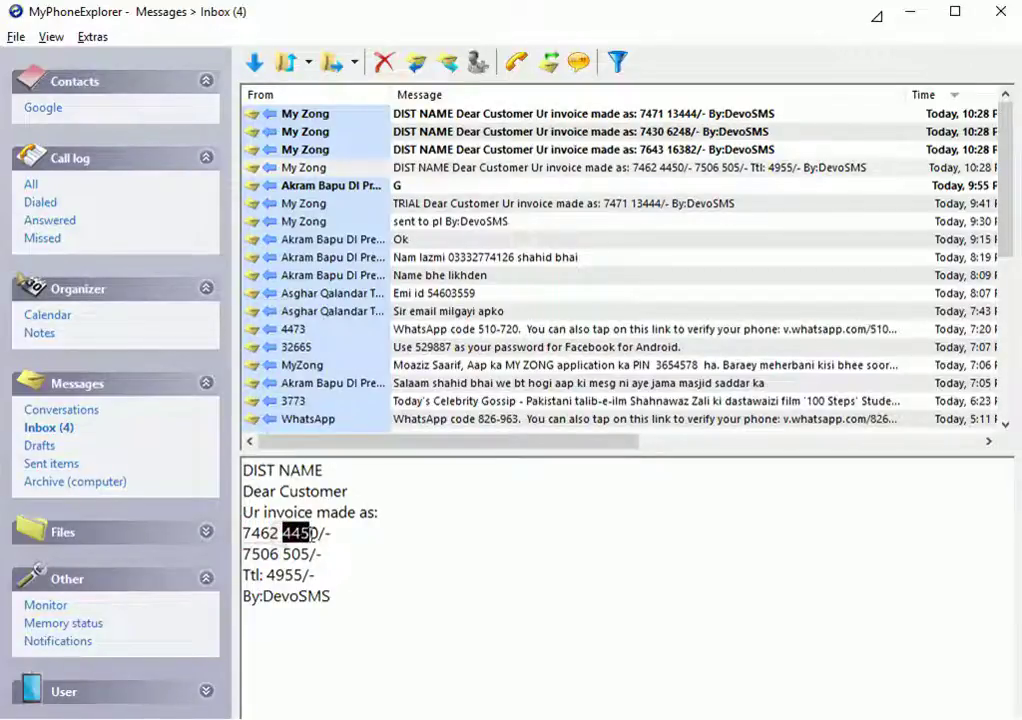
pyautogui.moveTo(243, 554); pyautogui.dragTo(303, 575)
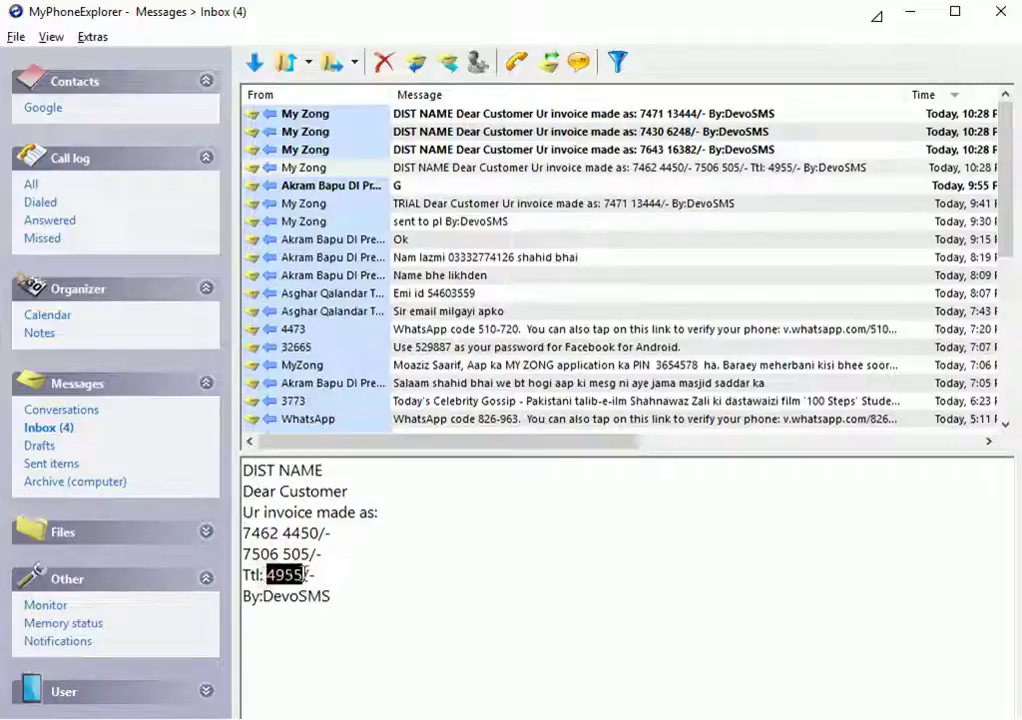
pyautogui.doubleClick(252, 598)
pyautogui.click(445, 545)
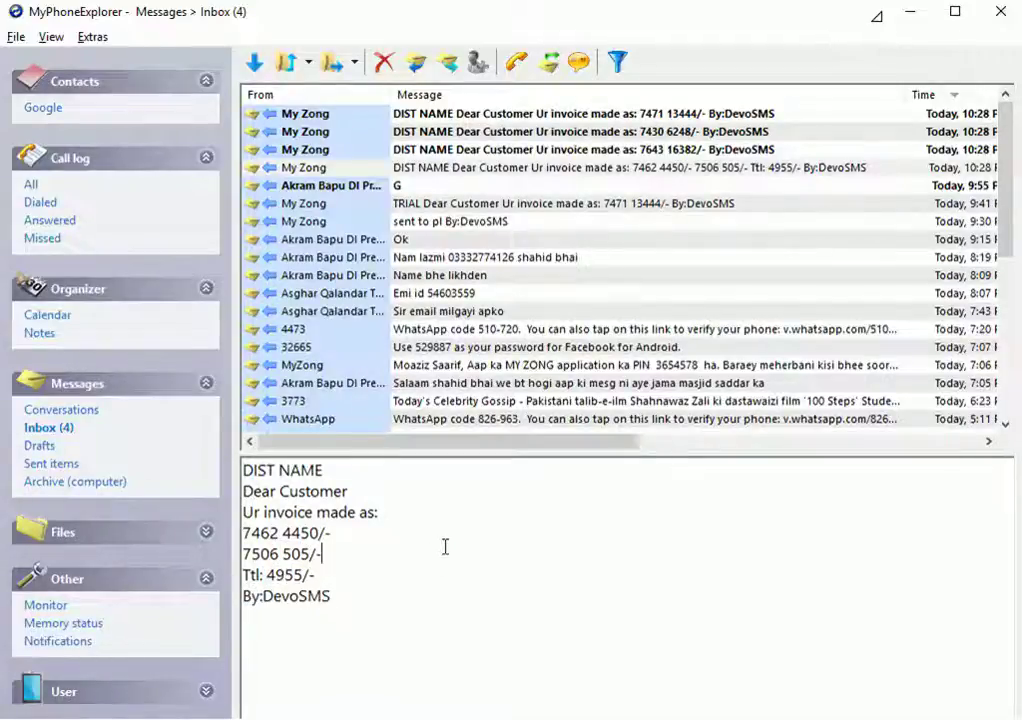
pyautogui.moveTo(244, 469); pyautogui.dragTo(386, 598)
# Read the invoice line and signature of the SMS for the 16382/- invoice
pyautogui.click(504, 150)
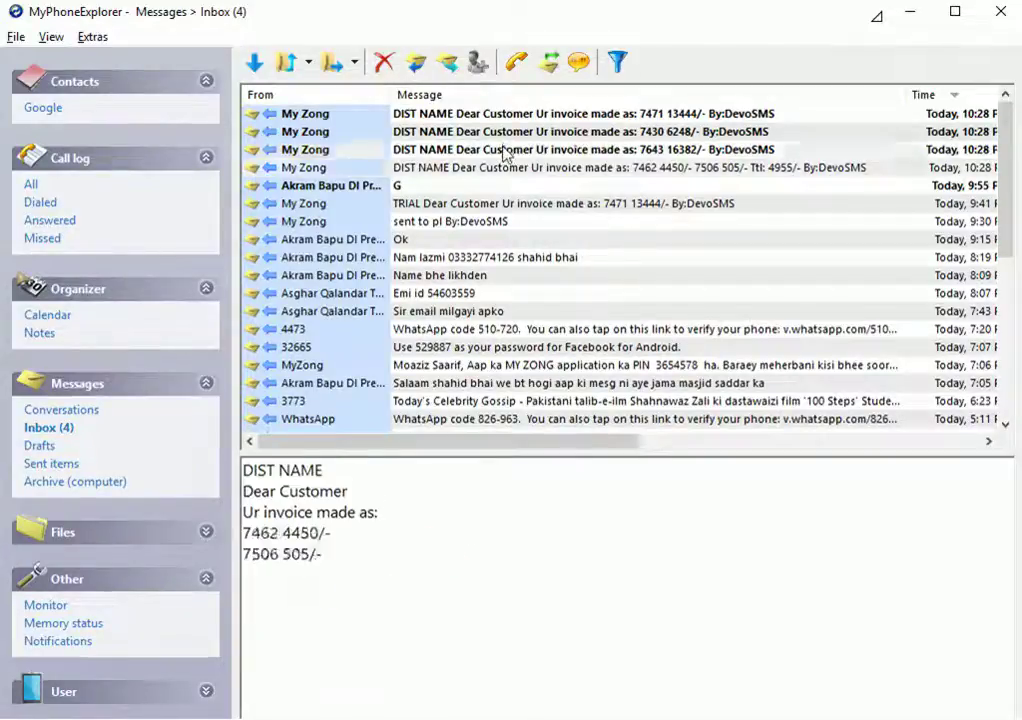
pyautogui.moveTo(245, 531); pyautogui.dragTo(370, 525)
pyautogui.click(282, 595)
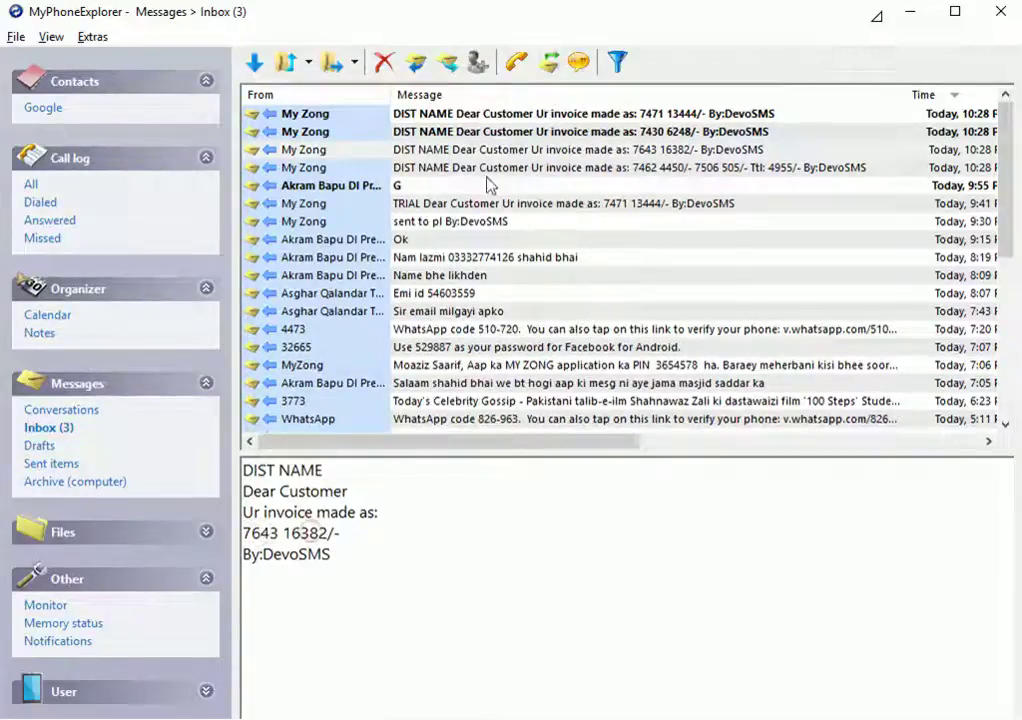
# Open the SMS for the 6248/- and 13444/- invoices and examine the latter's greeting and invoice lines
pyautogui.click(472, 131)
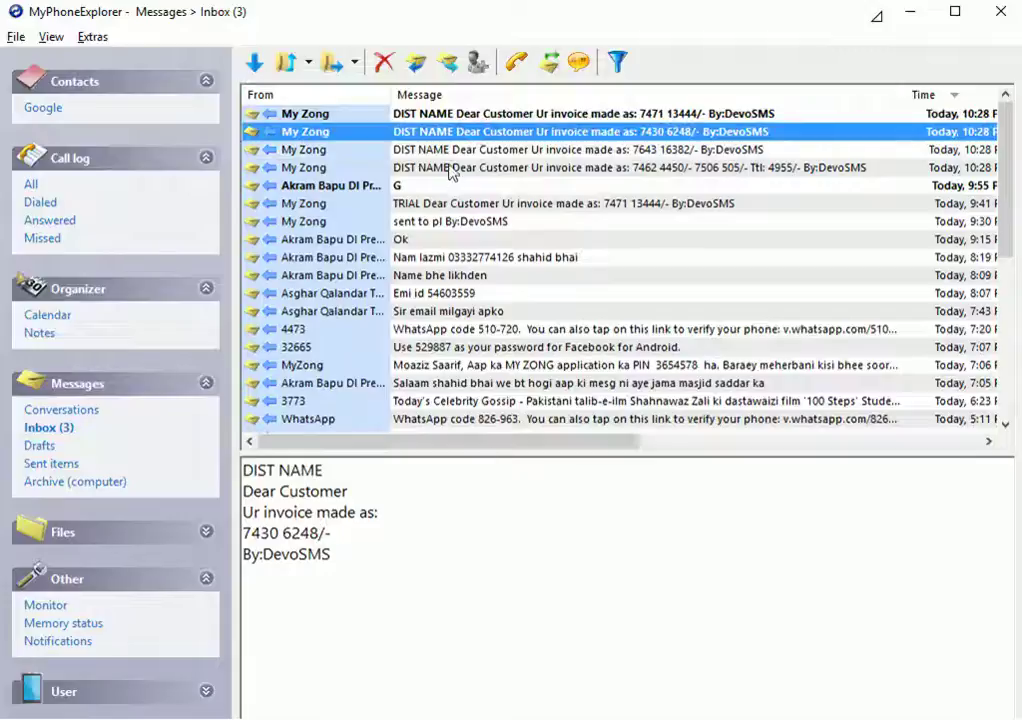
pyautogui.click(364, 113)
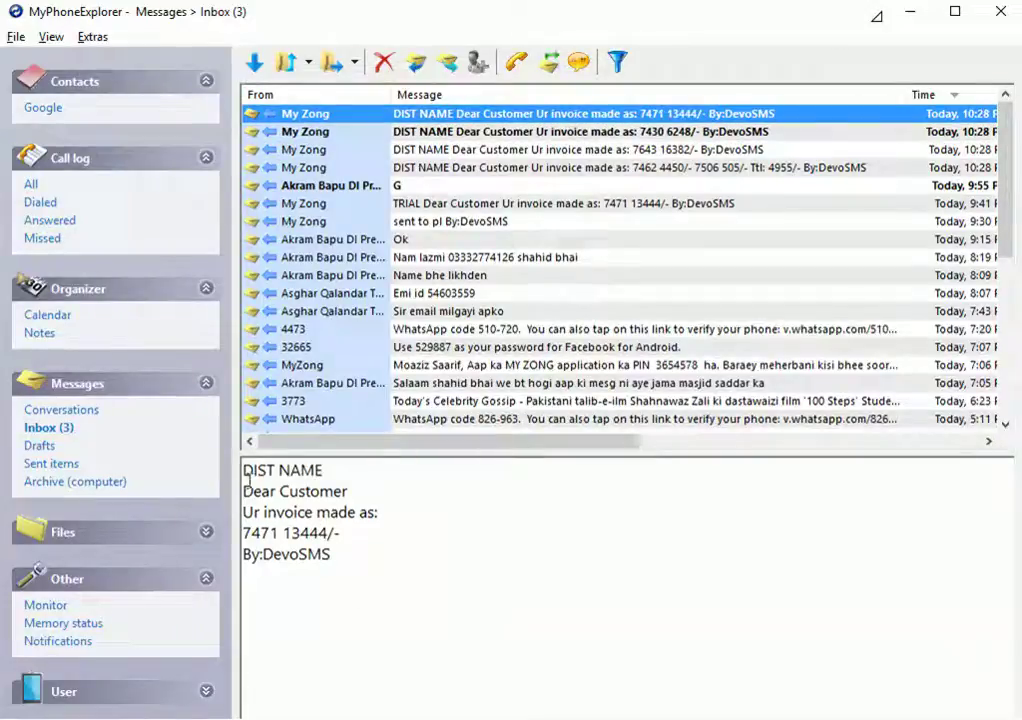
pyautogui.moveTo(253, 491); pyautogui.dragTo(347, 491)
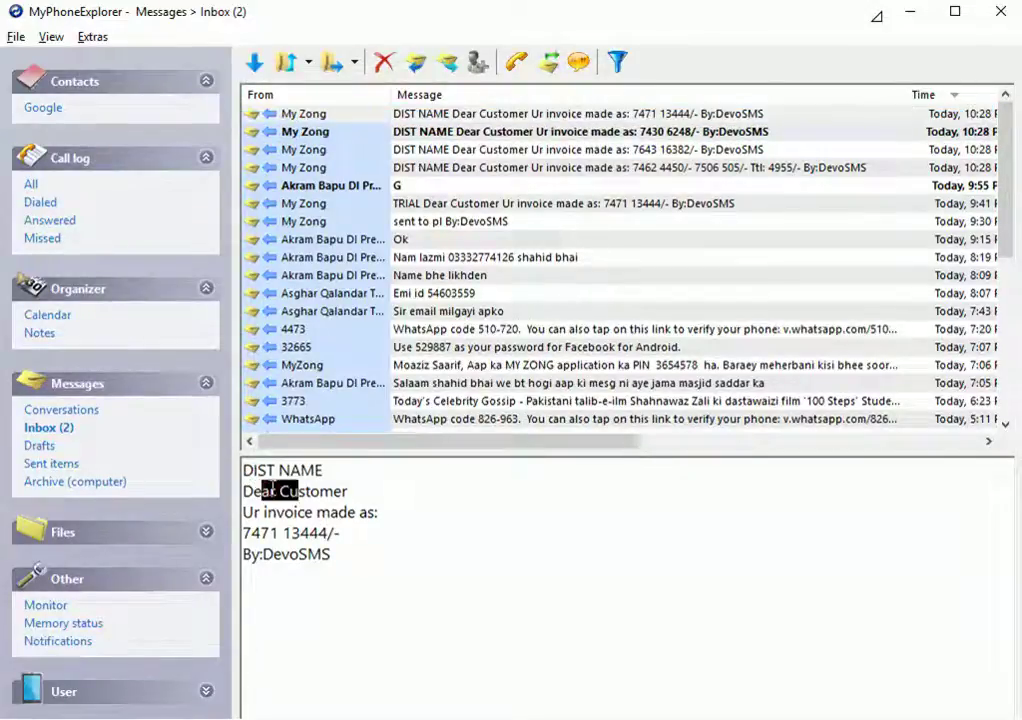
pyautogui.moveTo(283, 512); pyautogui.dragTo(372, 512)
pyautogui.doubleClick(262, 533)
pyautogui.tripleClick(302, 535)
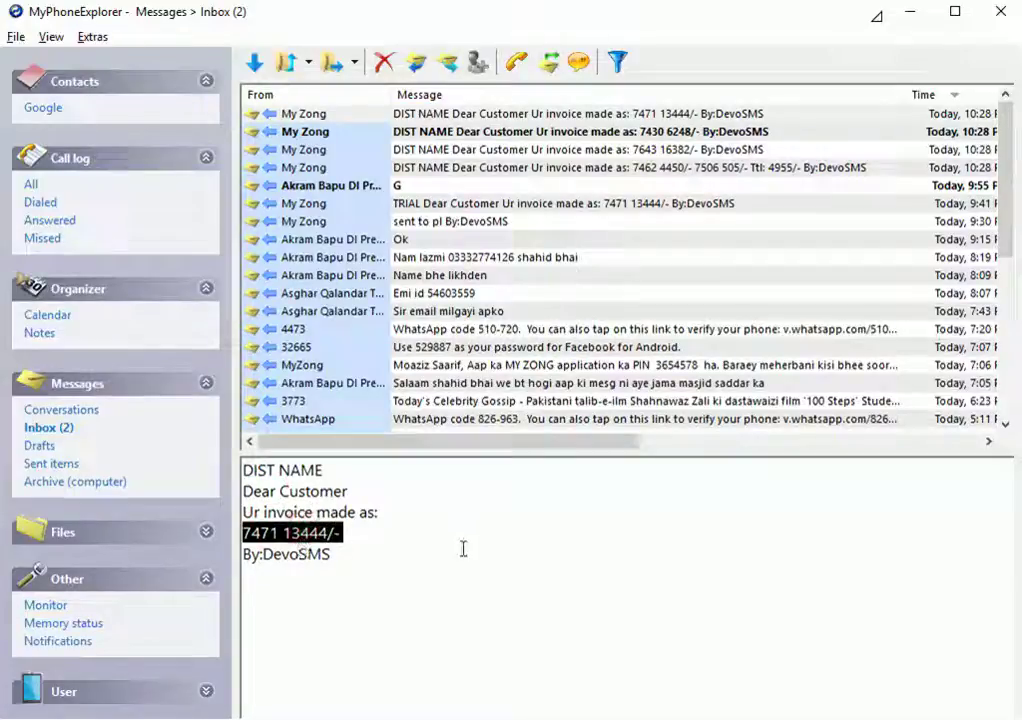